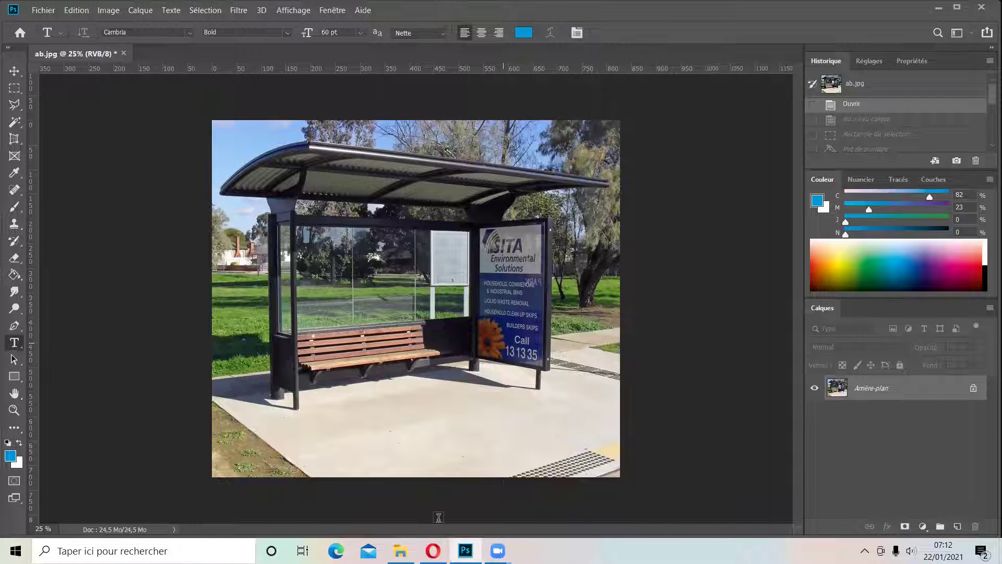
{"action": "left_click", "coordinate": [401, 551]}
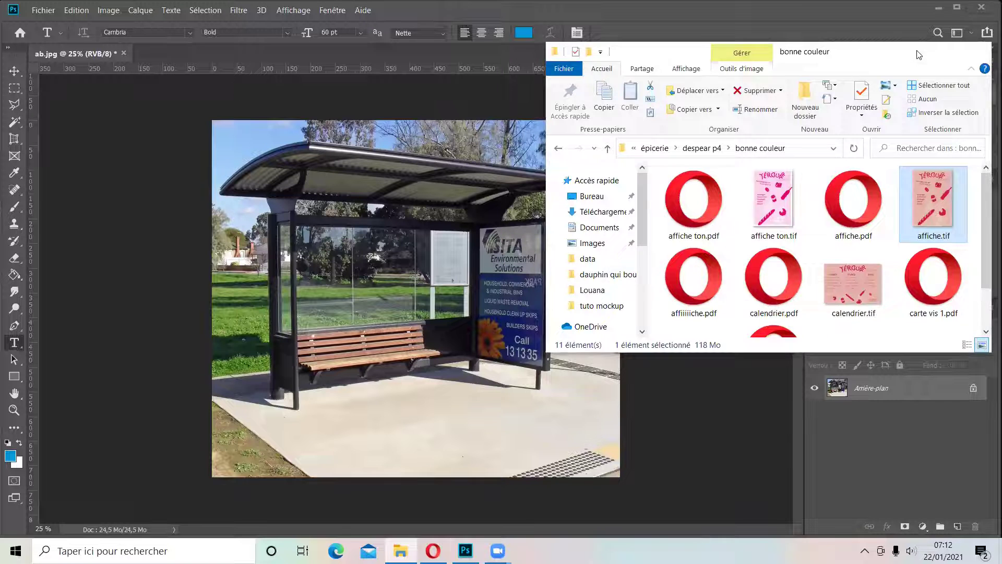
{"action": "left_click", "coordinate": [916, 50]}
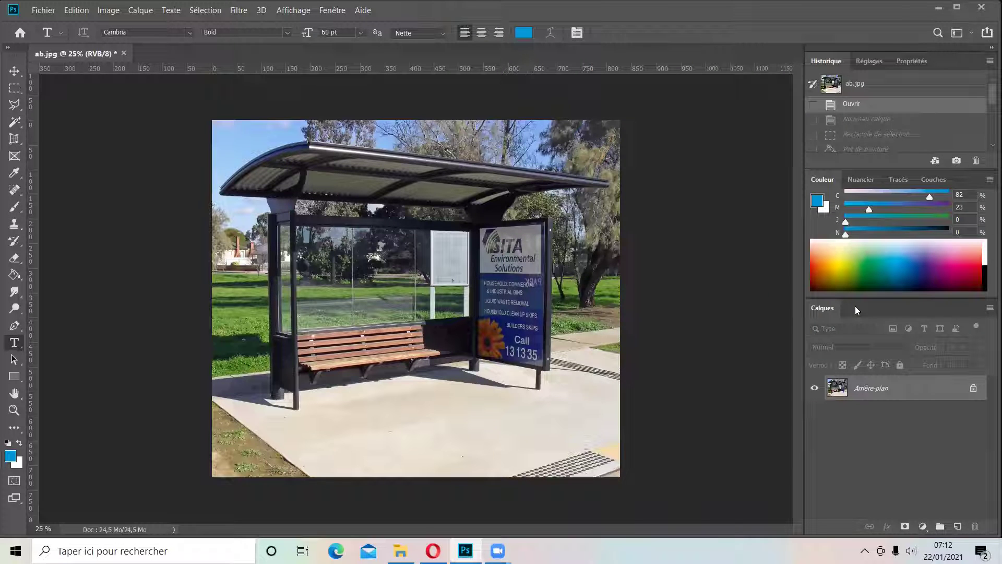
Add a new layer above the photo and make a rectangular selection over the bus shelter's advertising panel
{"action": "left_click", "coordinate": [957, 528]}
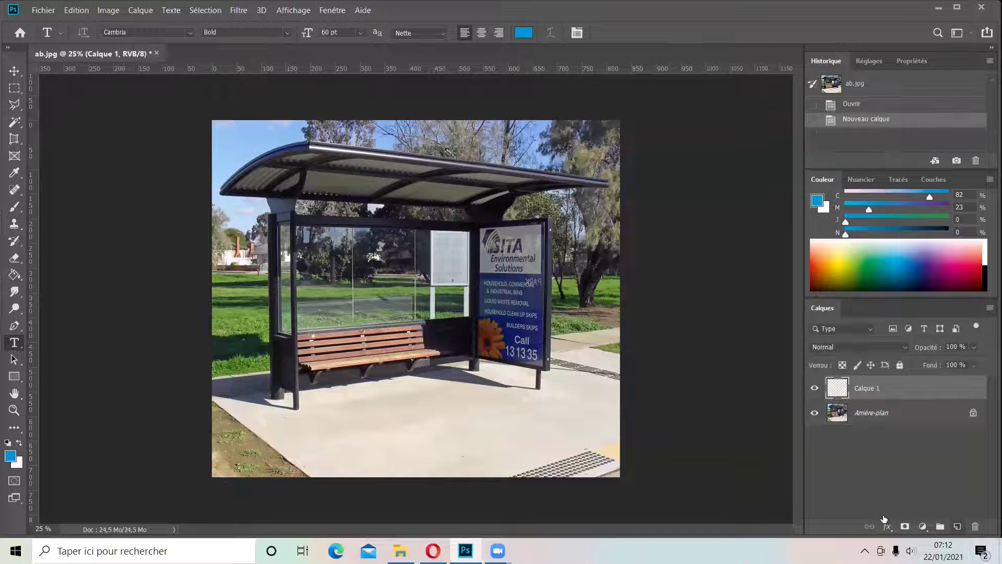
{"action": "left_click", "coordinate": [14, 88]}
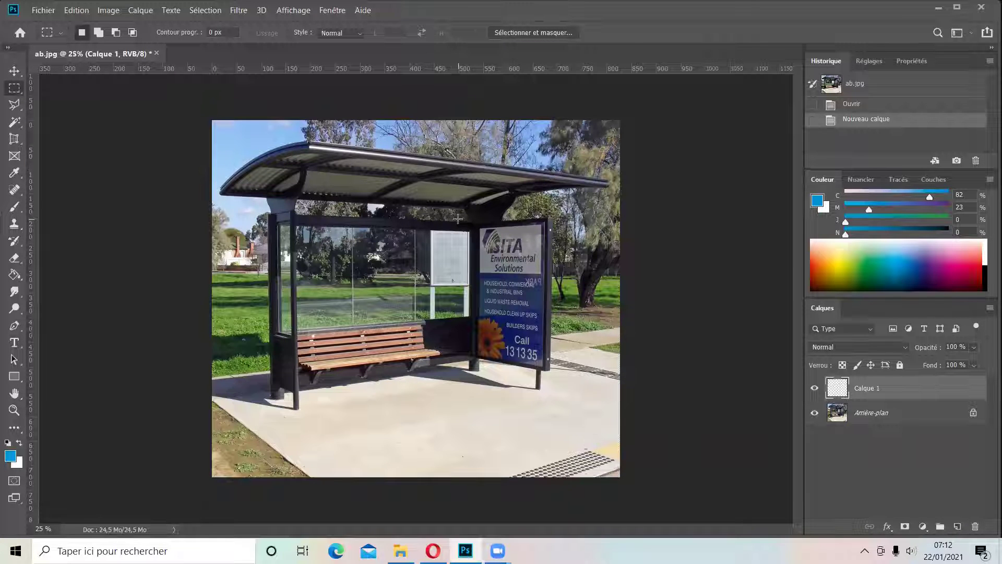
{"action": "key", "text": "ctrl+plus"}
{"action": "key", "text": "ctrl+plus"}
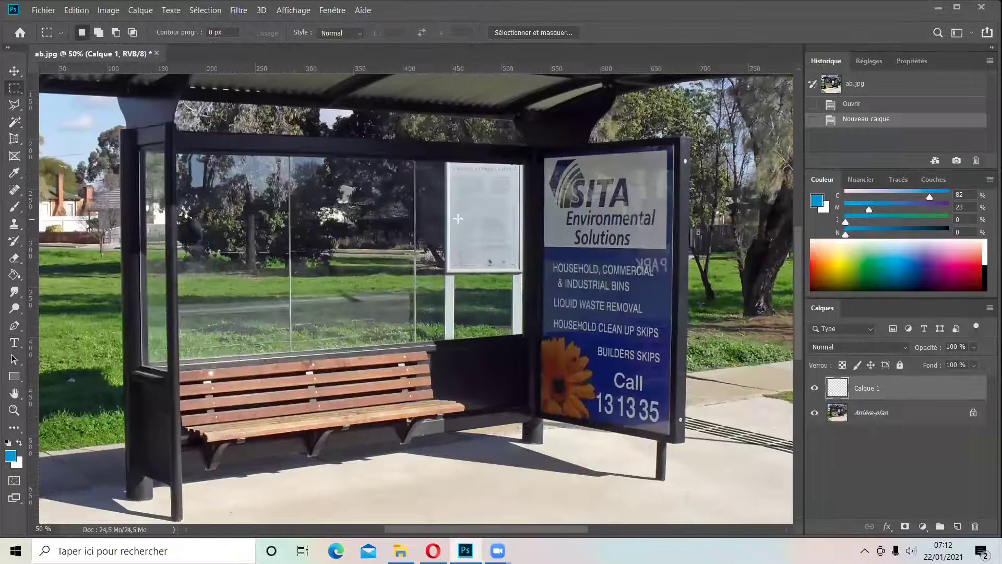
{"action": "left_click_drag", "start_coordinate": [540, 156], "coordinate": [671, 415]}
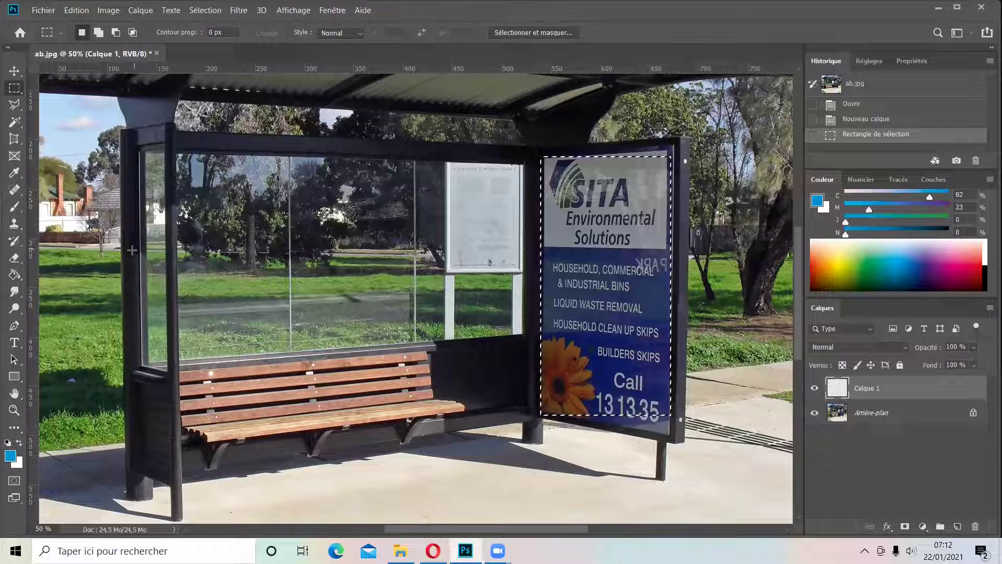
Fill the rectangular selection on the new layer with the blue foreground colour using the Paint Bucket, and deselect
{"action": "left_click", "coordinate": [21, 277]}
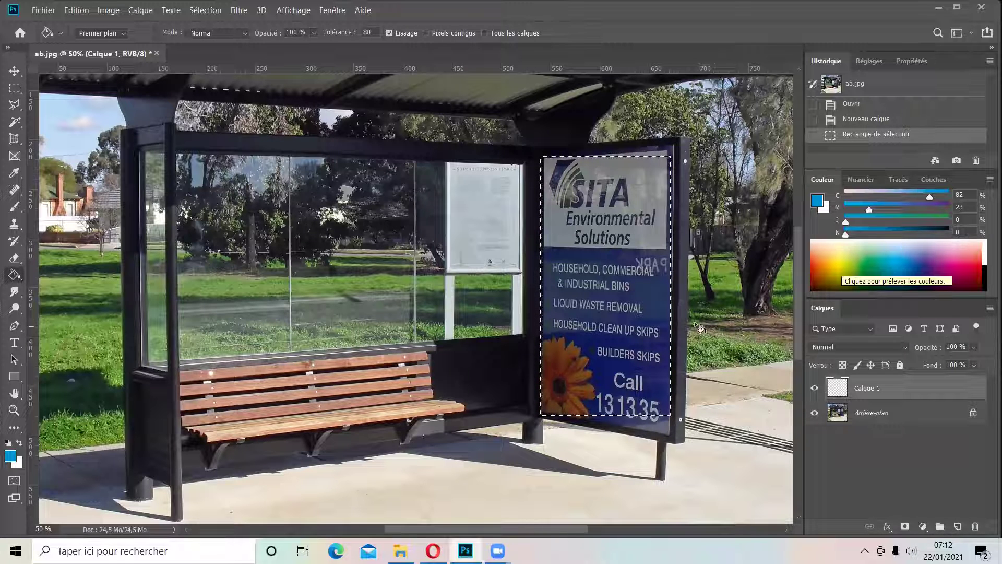
{"action": "left_click", "coordinate": [591, 257]}
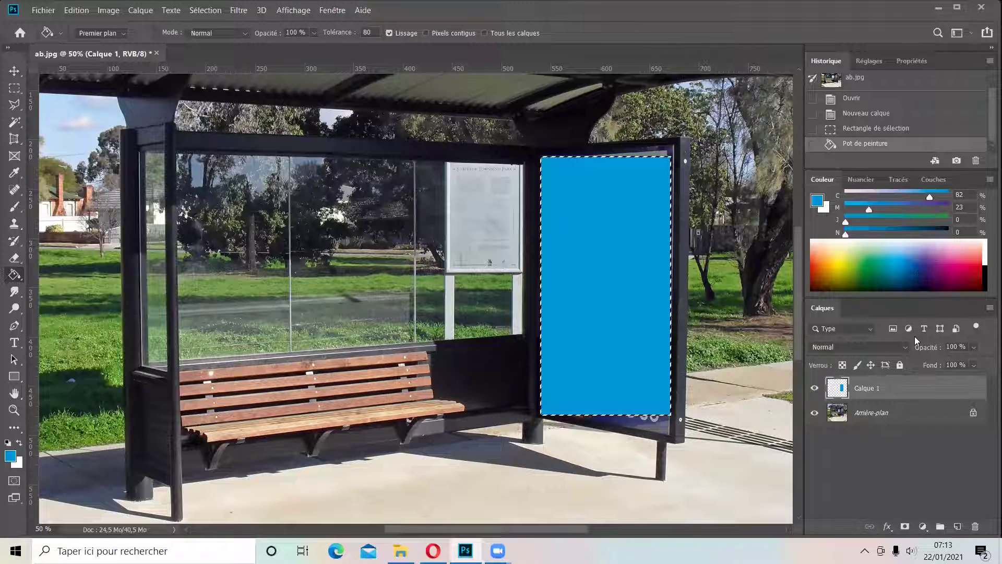
{"action": "key", "text": "ctrl+d"}
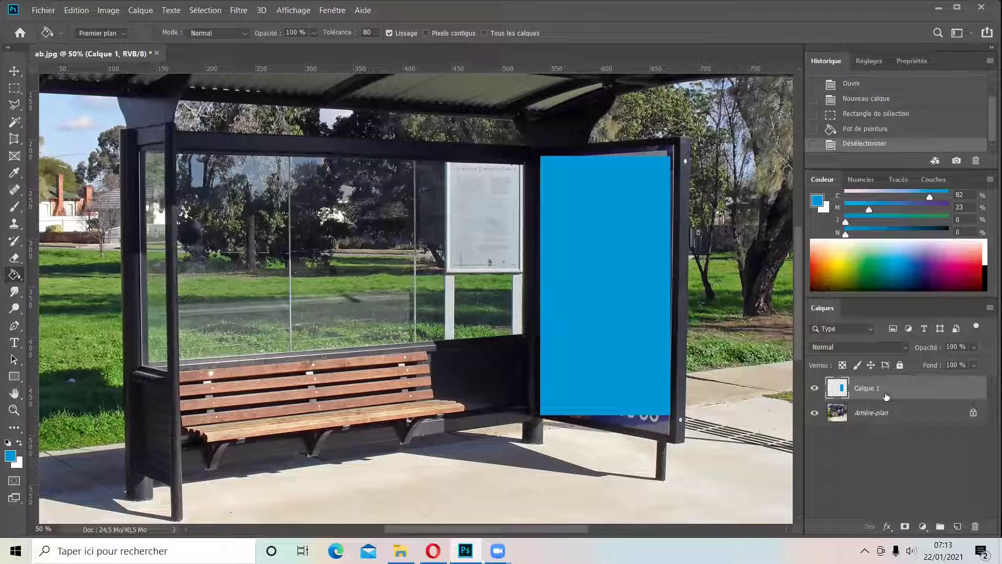
Convert the blue rectangle layer Calque 1 to a smart object and lower its opacity to 64 %
{"action": "right_click", "coordinate": [876, 393]}
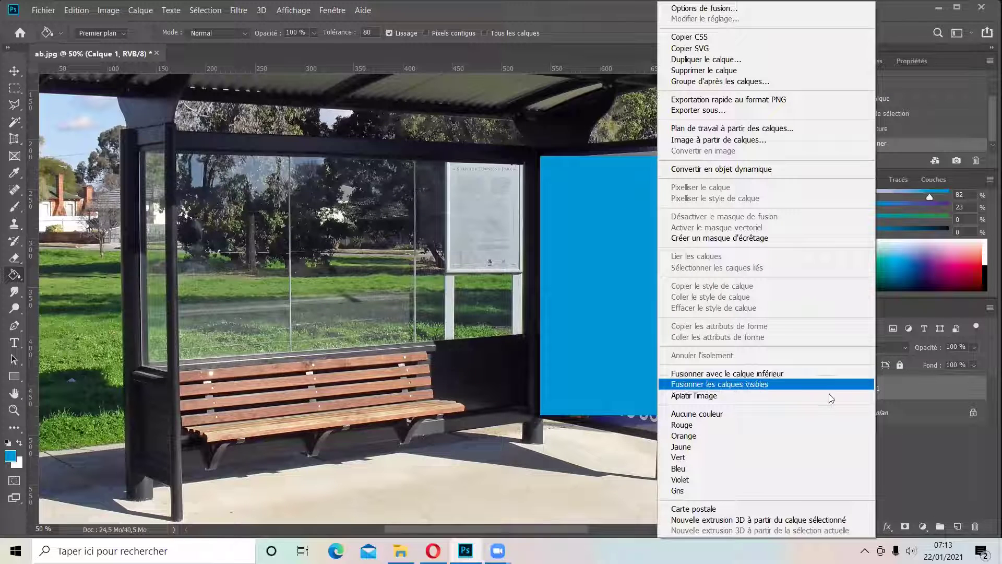
{"action": "left_click", "coordinate": [784, 169]}
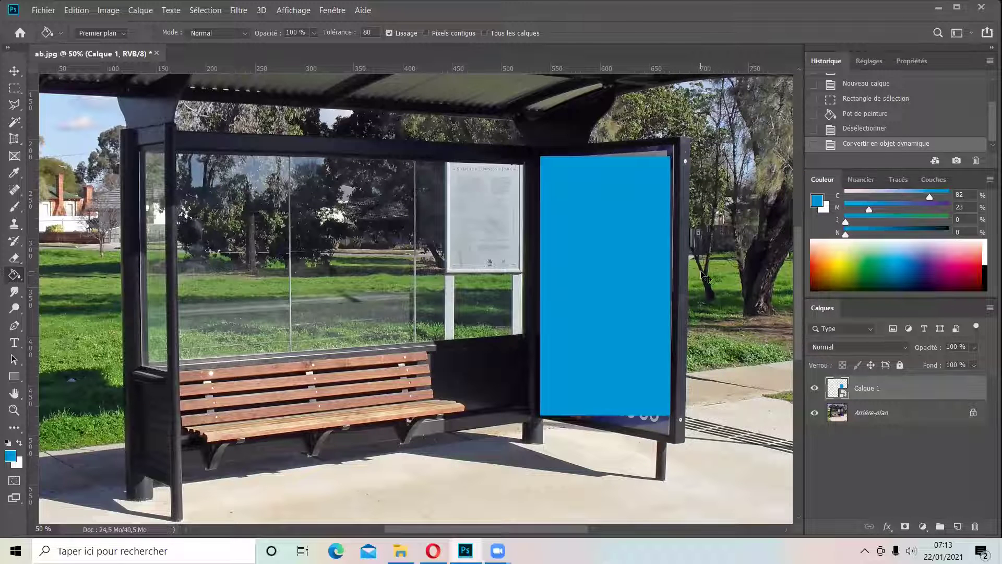
{"action": "key", "text": "ctrl+plus"}
{"action": "key", "text": "ctrl+plus"}
{"action": "left_click_drag", "start_coordinate": [696, 233], "coordinate": [328, 271]}
{"action": "mouse_move", "coordinate": [970, 344]}
{"action": "left_mouse_down"}
{"action": "mouse_move", "coordinate": [950, 359]}
{"action": "mouse_move", "coordinate": [965, 359]}
{"action": "left_mouse_up"}
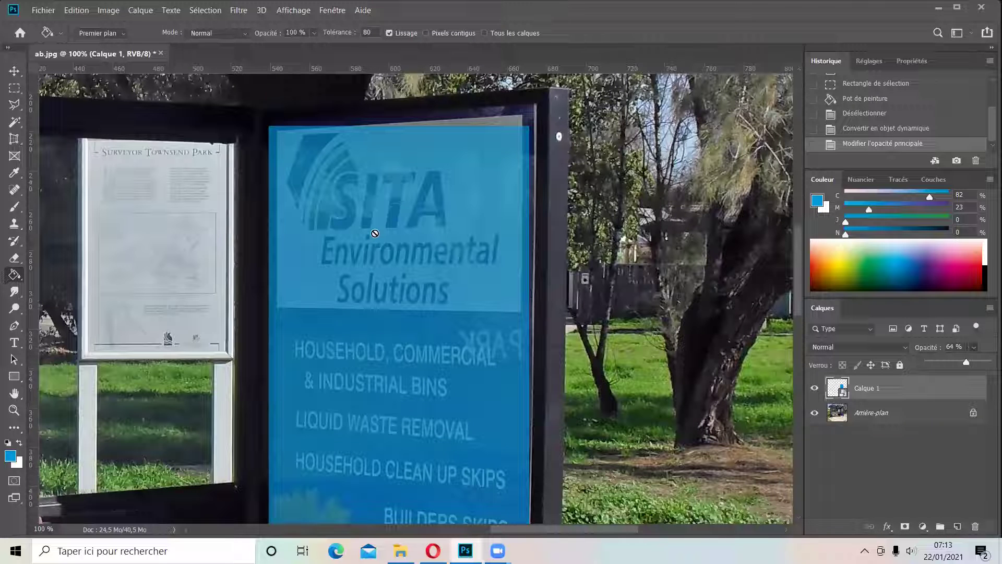
Distort the blue rectangle with Torsion so its upper corners match the slanted upper edge of the advertising panel
{"action": "key", "text": "ctrl+t"}
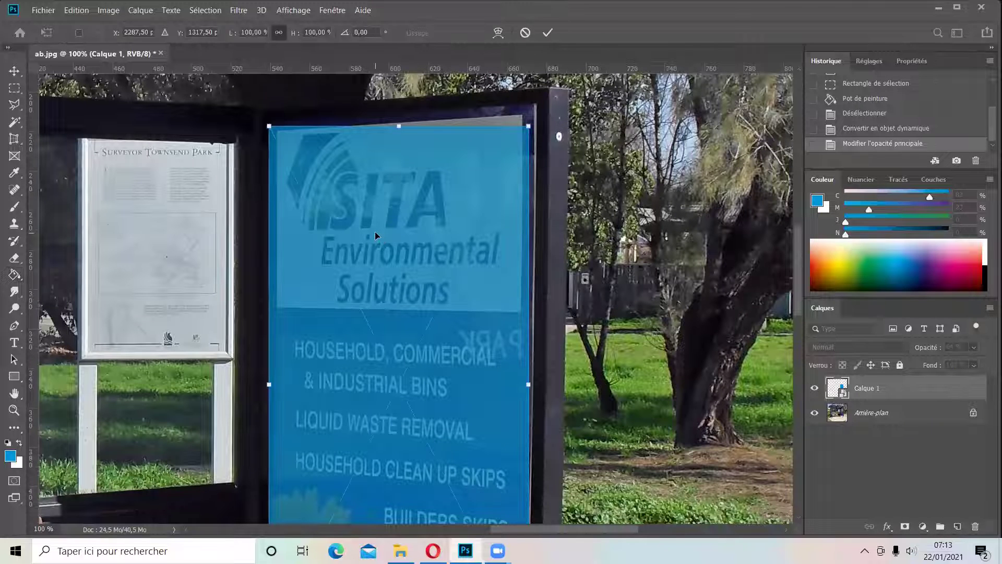
{"action": "right_click", "coordinate": [405, 201]}
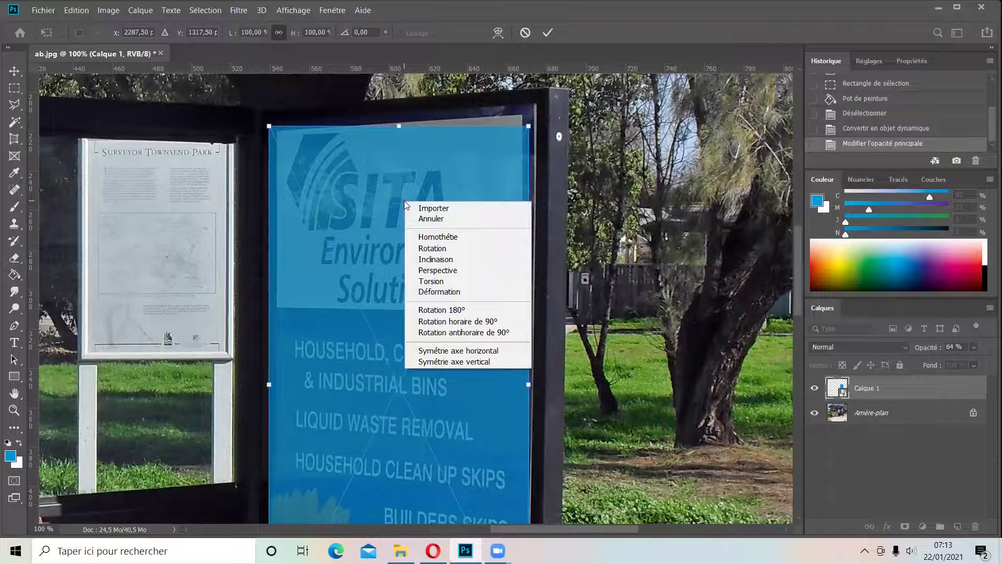
{"action": "left_click", "coordinate": [472, 282]}
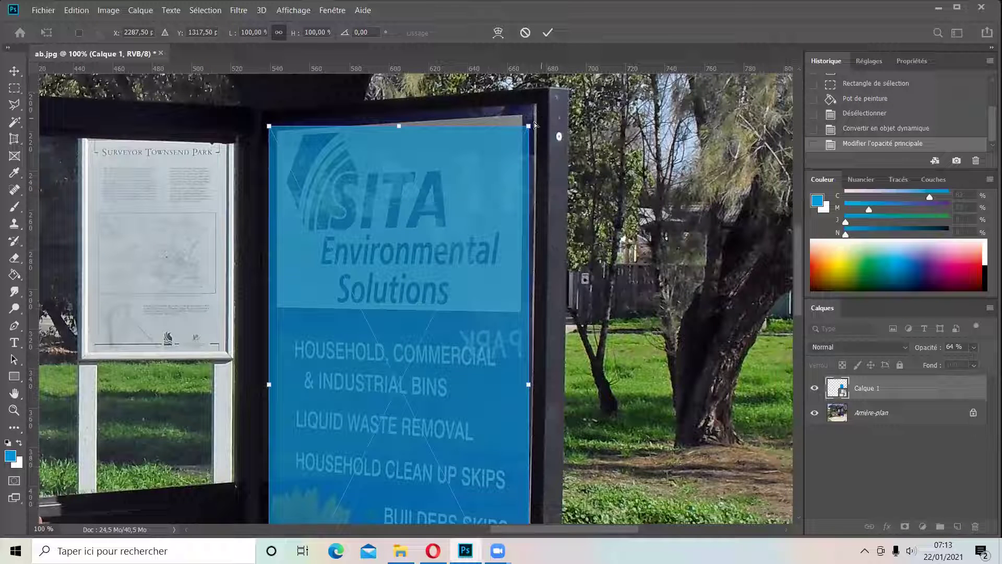
{"action": "left_click_drag", "start_coordinate": [530, 128], "coordinate": [551, 106]}
{"action": "left_click_drag", "start_coordinate": [271, 127], "coordinate": [271, 125]}
Align the blue rectangle's two lower corners with the lower corners of the advertising panel
{"action": "scroll", "coordinate": [342, 199], "scroll_direction": "down", "scroll_amount": 3}
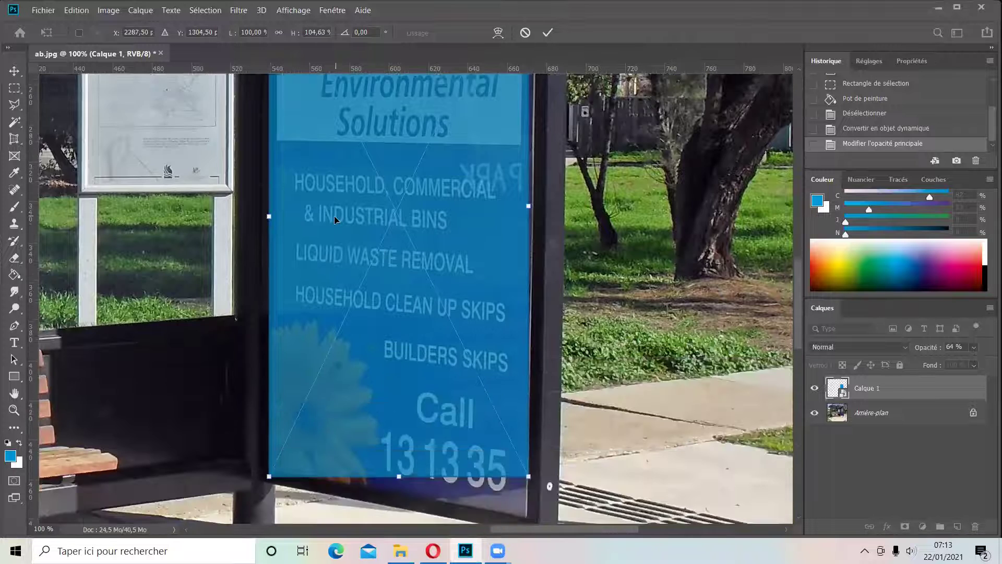
{"action": "scroll", "coordinate": [340, 216], "scroll_direction": "down", "scroll_amount": 2}
{"action": "left_click_drag", "start_coordinate": [528, 372], "coordinate": [528, 414]}
{"action": "left_click_drag", "start_coordinate": [270, 373], "coordinate": [267, 367]}
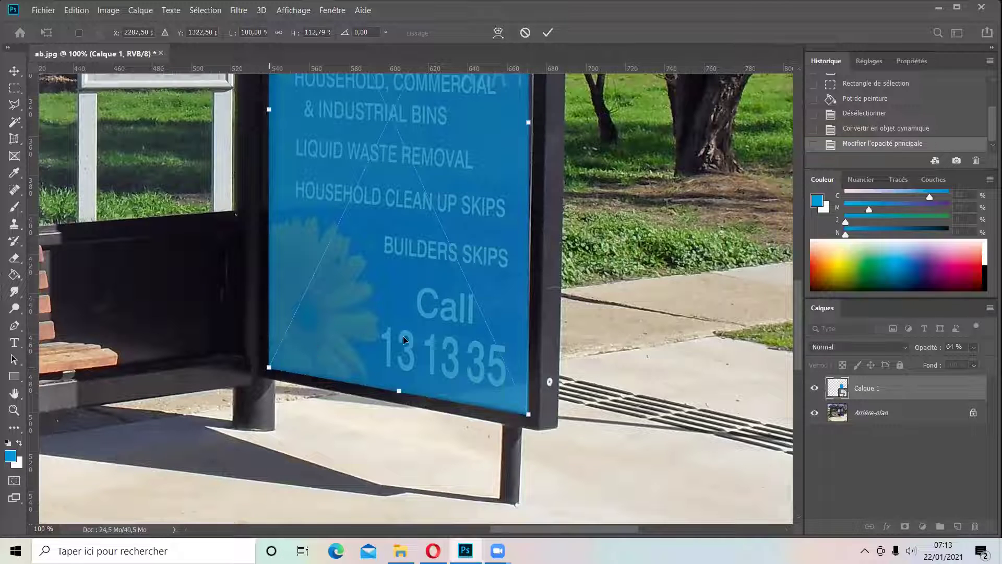
{"action": "scroll", "coordinate": [463, 322], "scroll_direction": "up", "scroll_amount": 3}
{"action": "scroll", "coordinate": [459, 324], "scroll_direction": "up", "scroll_amount": 4}
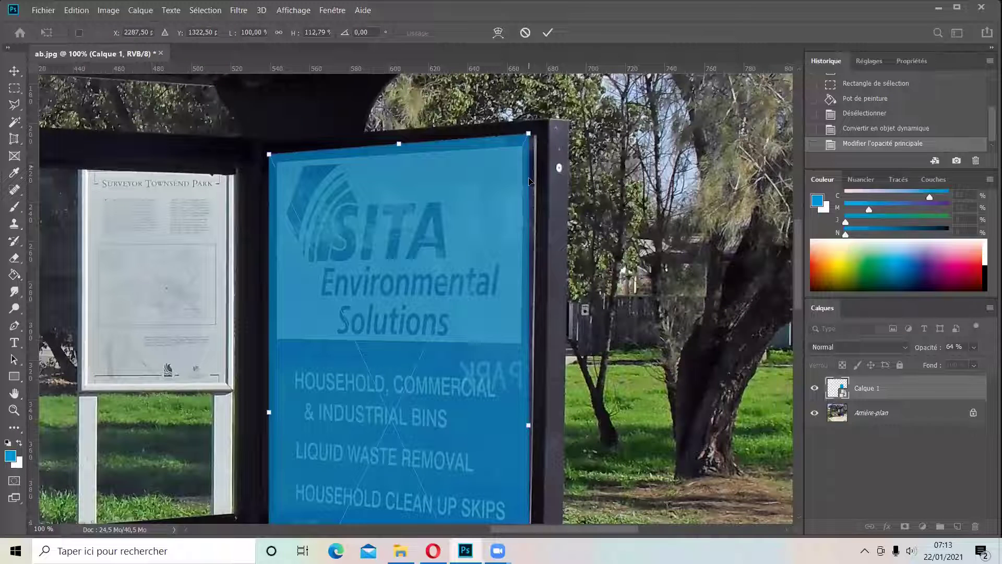
{"action": "left_click_drag", "start_coordinate": [520, 310], "coordinate": [507, 357]}
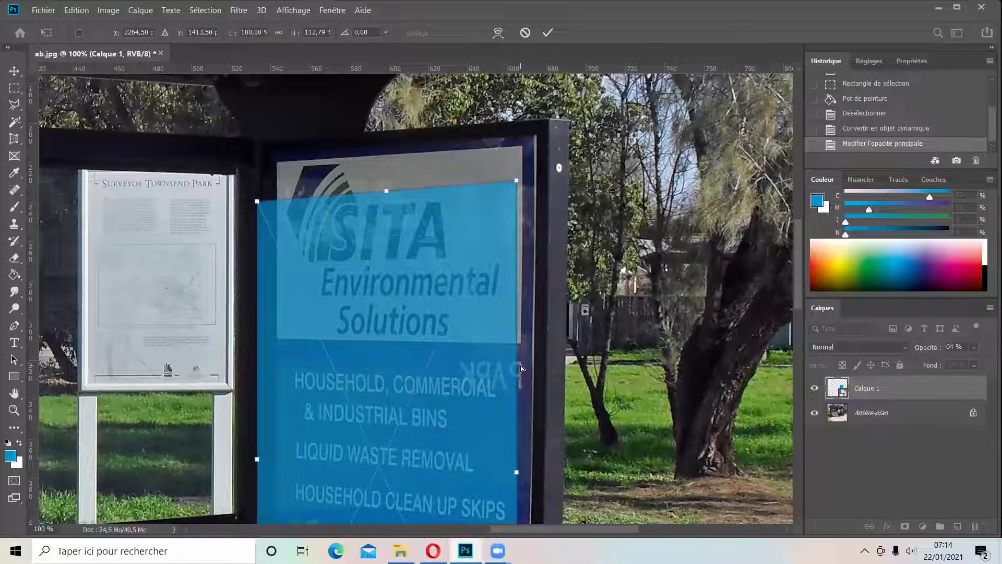
{"action": "key", "text": "ctrl+z"}
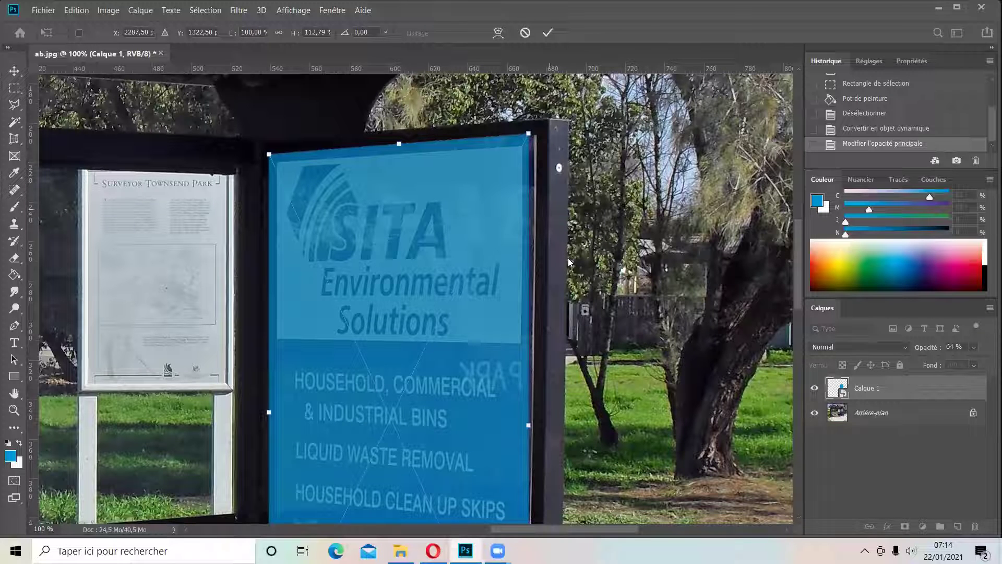
Move the blue shape's upper-right and lower-left corners slightly outward to meet the inner frame of the advertising panel
{"action": "scroll", "coordinate": [571, 259], "scroll_direction": "down", "scroll_amount": 1}
{"action": "scroll", "coordinate": [571, 259], "scroll_direction": "up", "scroll_amount": 1}
{"action": "left_click_drag", "start_coordinate": [529, 145], "coordinate": [540, 145]}
{"action": "scroll", "coordinate": [515, 289], "scroll_direction": "down", "scroll_amount": 3}
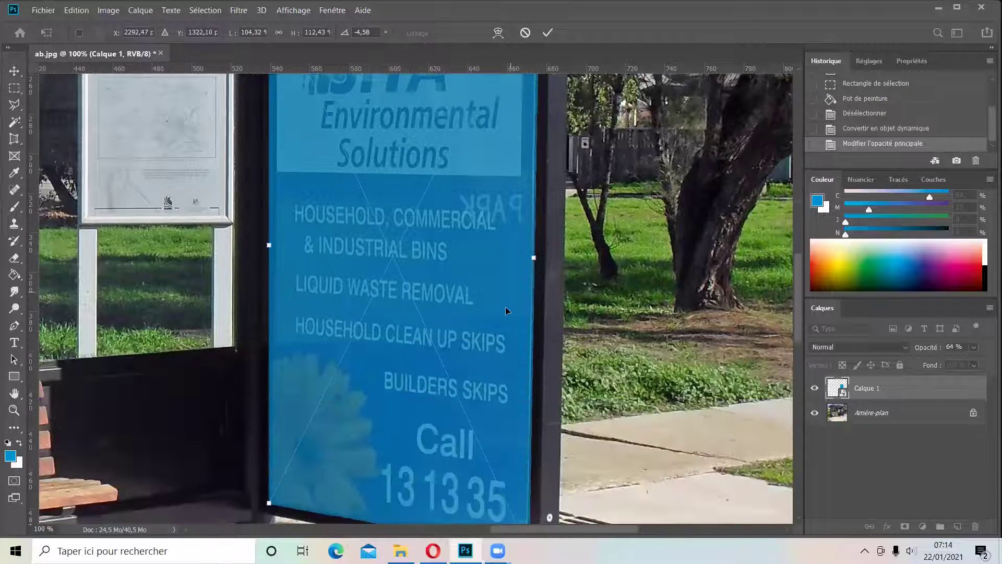
{"action": "scroll", "coordinate": [506, 311], "scroll_direction": "down", "scroll_amount": 2}
{"action": "scroll", "coordinate": [311, 371], "scroll_direction": "up", "scroll_amount": 4}
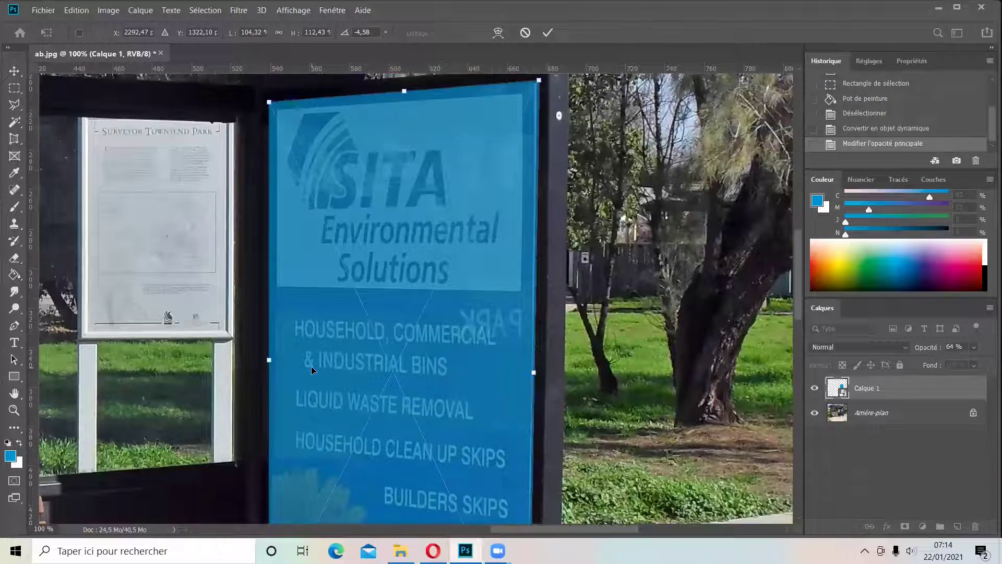
{"action": "scroll", "coordinate": [314, 303], "scroll_direction": "down", "scroll_amount": 4}
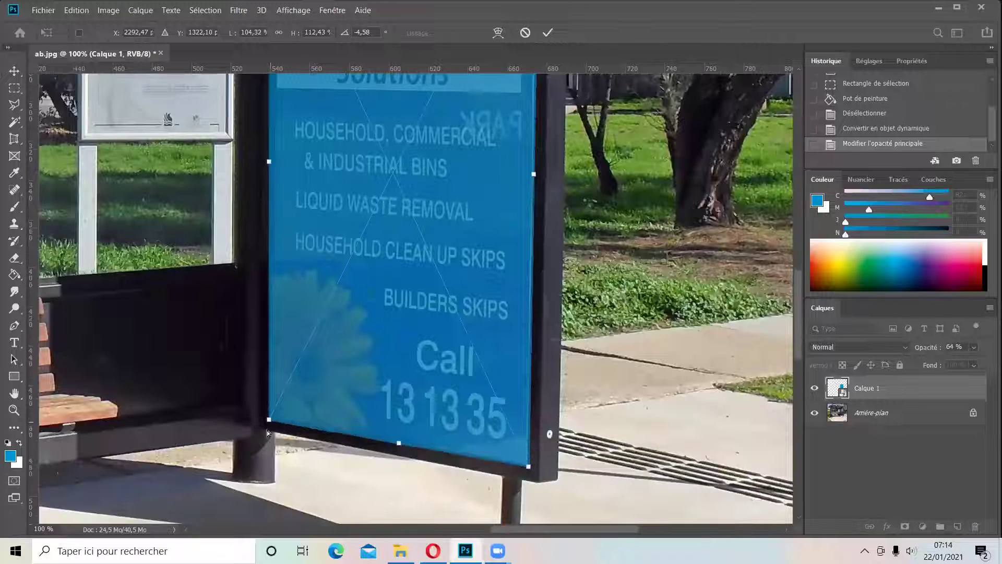
{"action": "left_click_drag", "start_coordinate": [269, 420], "coordinate": [265, 418]}
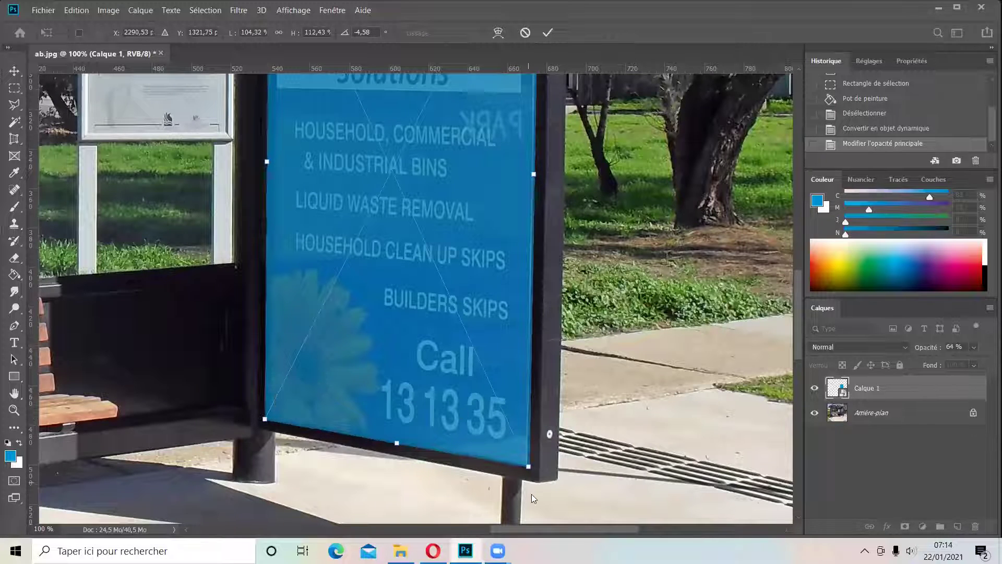
Fine-tune the blue shape's upper-left corner against the panel frame and apply the distortion
{"action": "scroll", "coordinate": [522, 449], "scroll_direction": "up", "scroll_amount": 5}
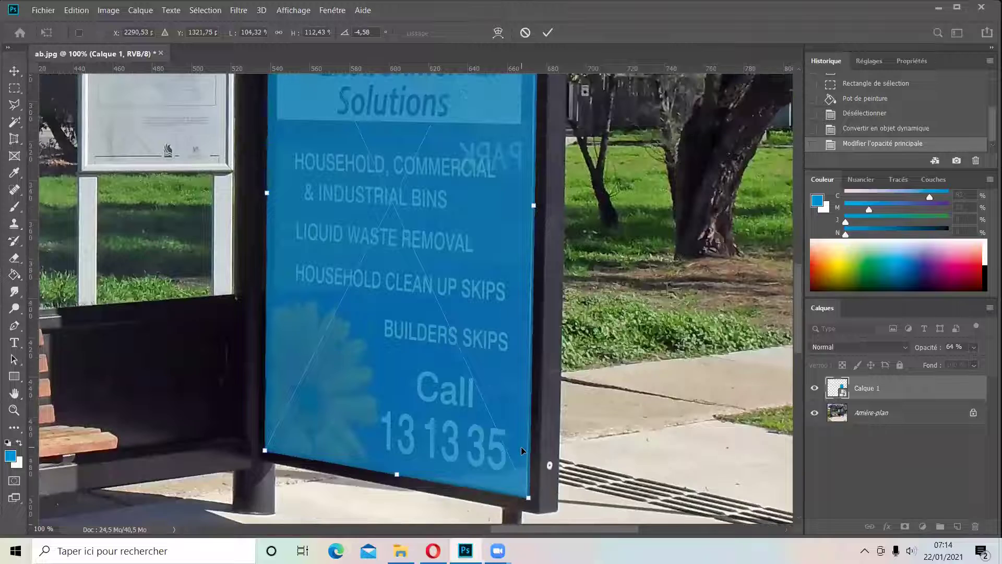
{"action": "scroll", "coordinate": [512, 449], "scroll_direction": "up", "scroll_amount": 1}
{"action": "scroll", "coordinate": [402, 340], "scroll_direction": "up", "scroll_amount": 1}
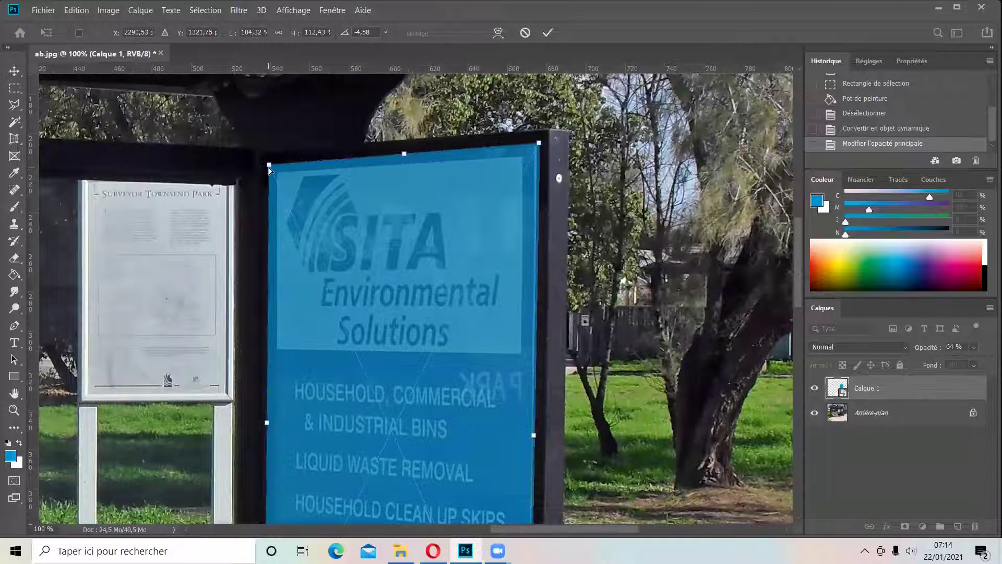
{"action": "left_click_drag", "start_coordinate": [270, 165], "coordinate": [269, 167]}
{"action": "scroll", "coordinate": [385, 272], "scroll_direction": "down", "scroll_amount": 4}
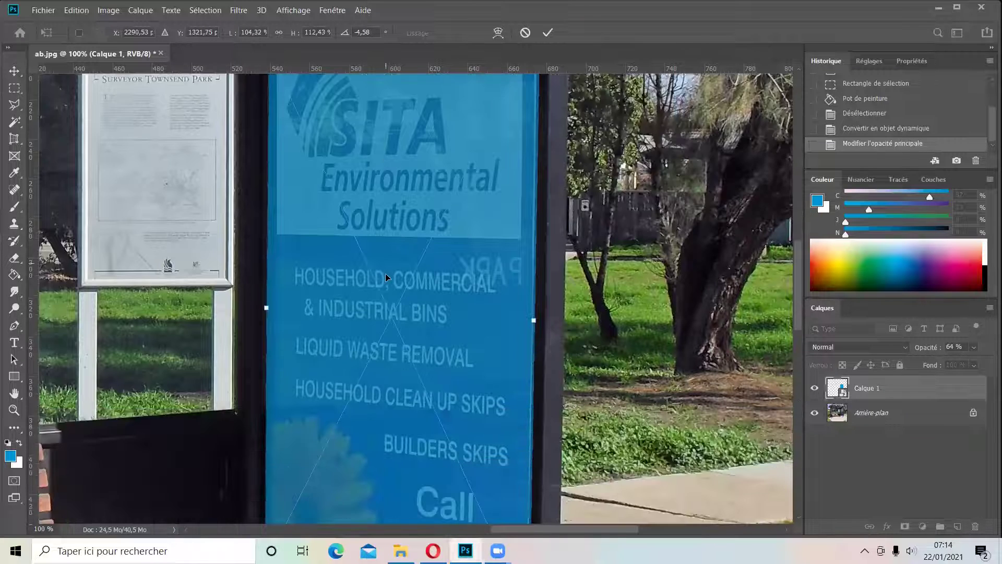
{"action": "scroll", "coordinate": [382, 274], "scroll_direction": "down", "scroll_amount": 1}
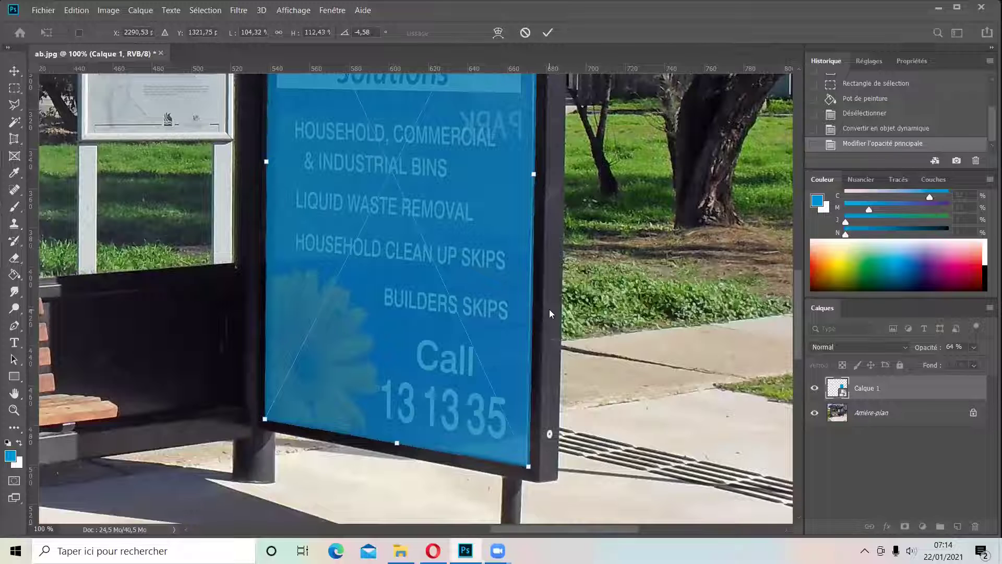
{"action": "key", "text": "Return"}
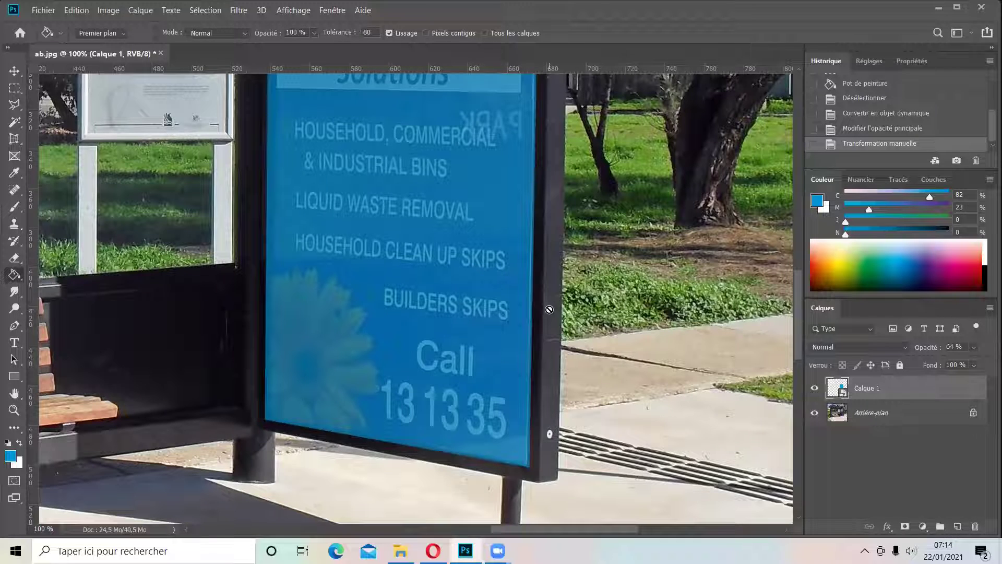
Restore the opacity of Calque 1 to 100 % and deselect the layer
{"action": "scroll", "coordinate": [549, 310], "scroll_direction": "down", "scroll_amount": 2}
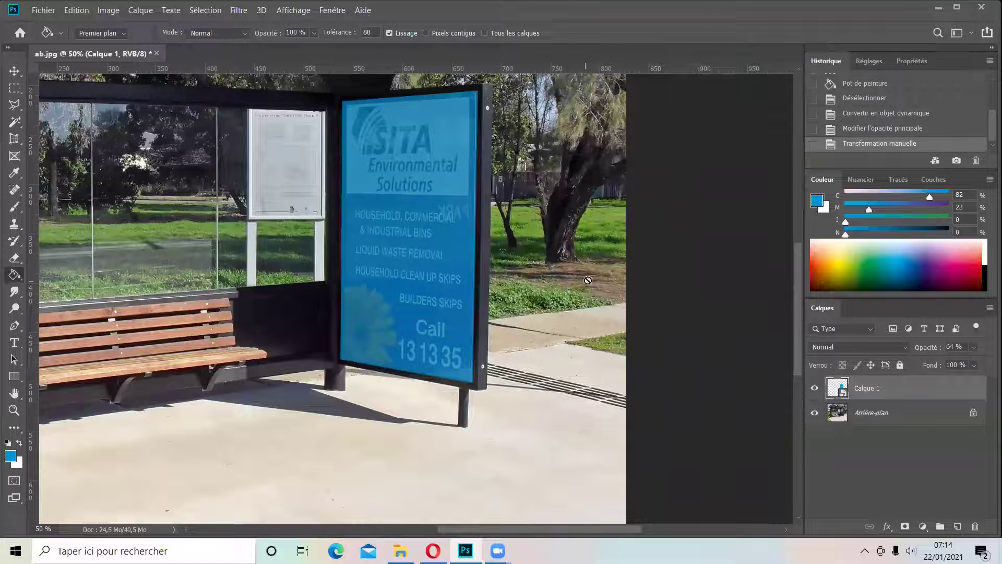
{"action": "scroll", "coordinate": [659, 257], "scroll_direction": "up", "scroll_amount": 2}
{"action": "left_click", "coordinate": [974, 347]}
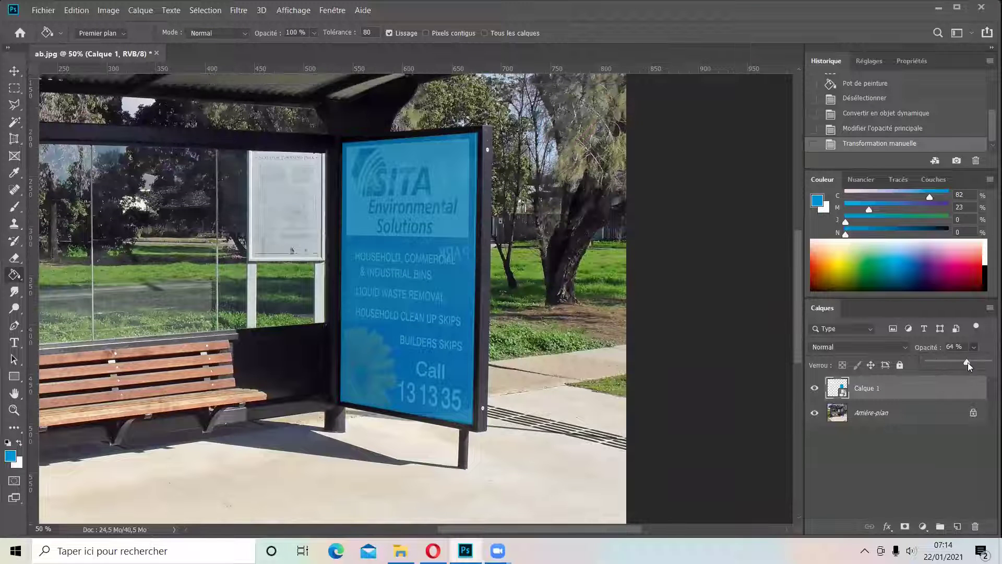
{"action": "left_click_drag", "start_coordinate": [968, 362], "coordinate": [991, 375]}
{"action": "left_click", "coordinate": [905, 454]}
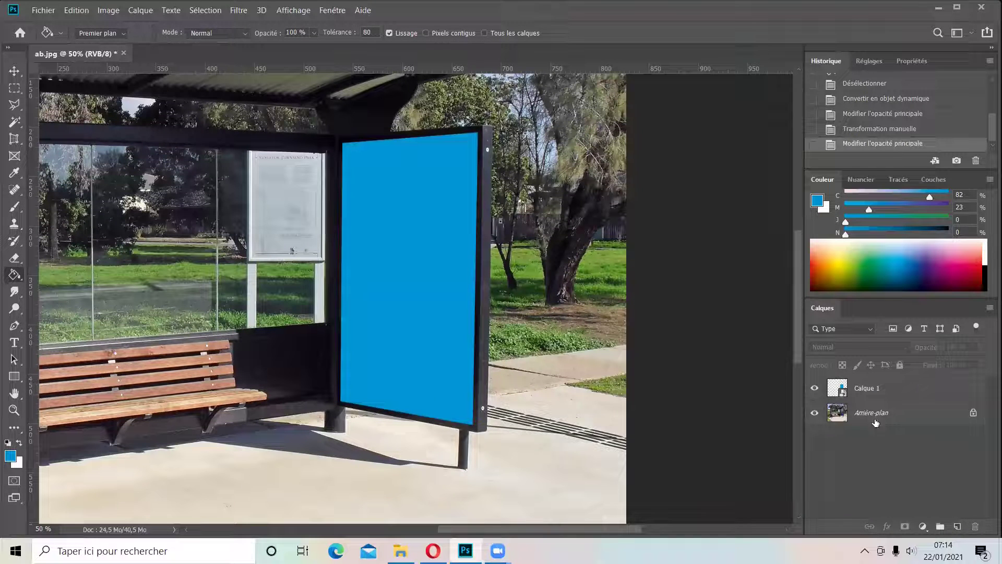
Open the contents of the Calque 1 smart object for editing, comparing them with the bus shelter image
{"action": "double_click", "coordinate": [835, 388]}
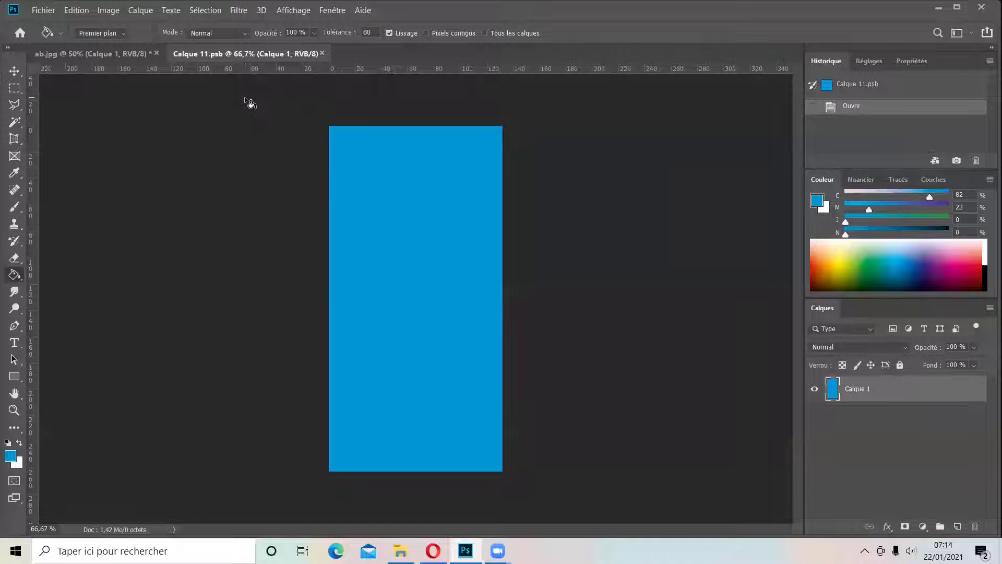
{"action": "left_click", "coordinate": [120, 51]}
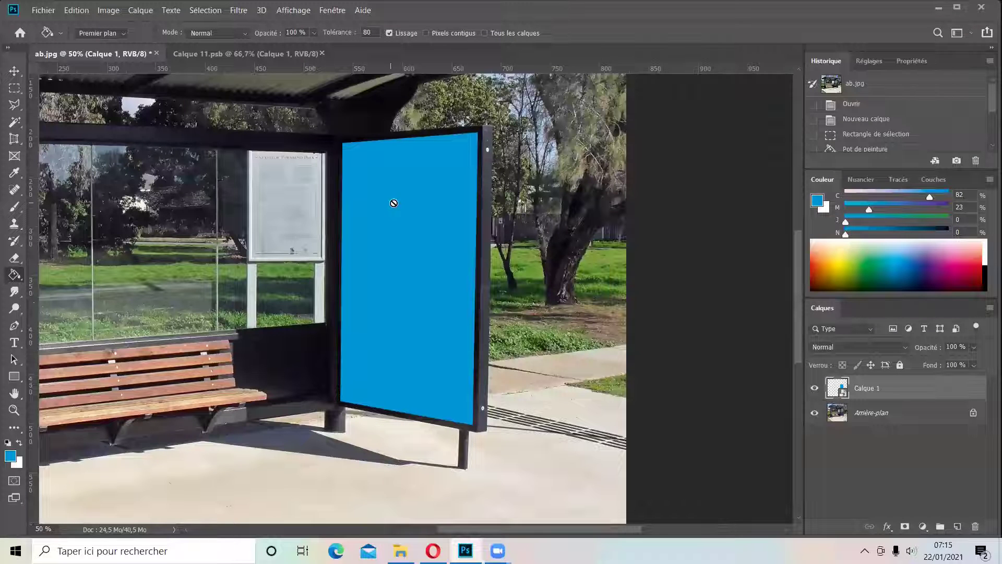
{"action": "left_click", "coordinate": [247, 54]}
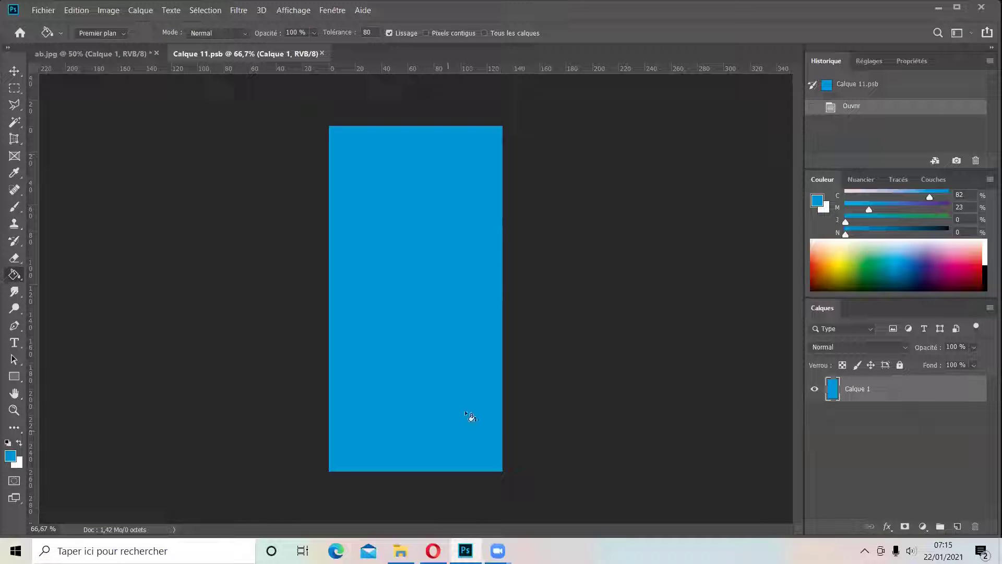
{"action": "left_click", "coordinate": [41, 10]}
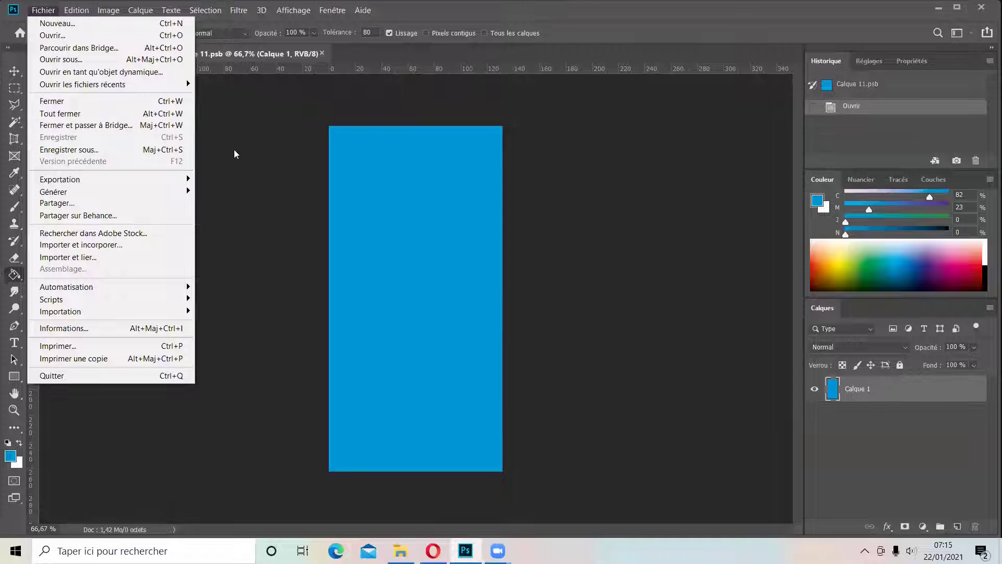
{"action": "left_click", "coordinate": [233, 130]}
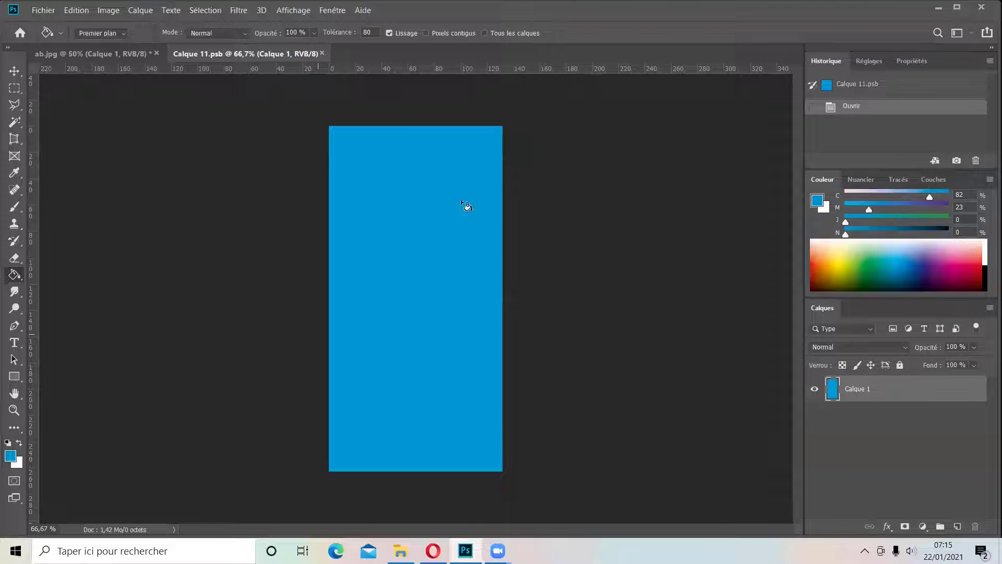
{"action": "left_click", "coordinate": [145, 55]}
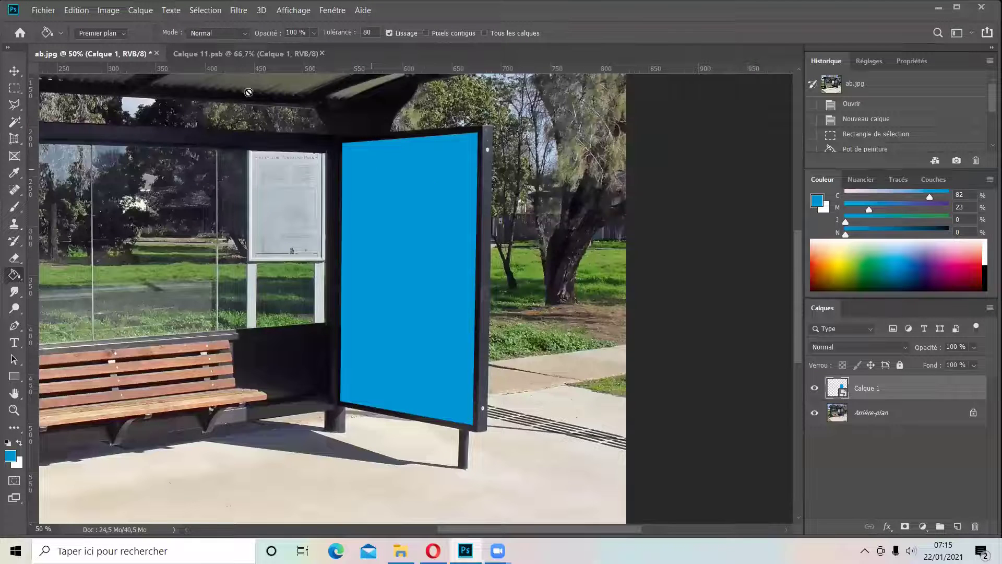
{"action": "left_click", "coordinate": [214, 55]}
{"action": "left_click", "coordinate": [400, 551]}
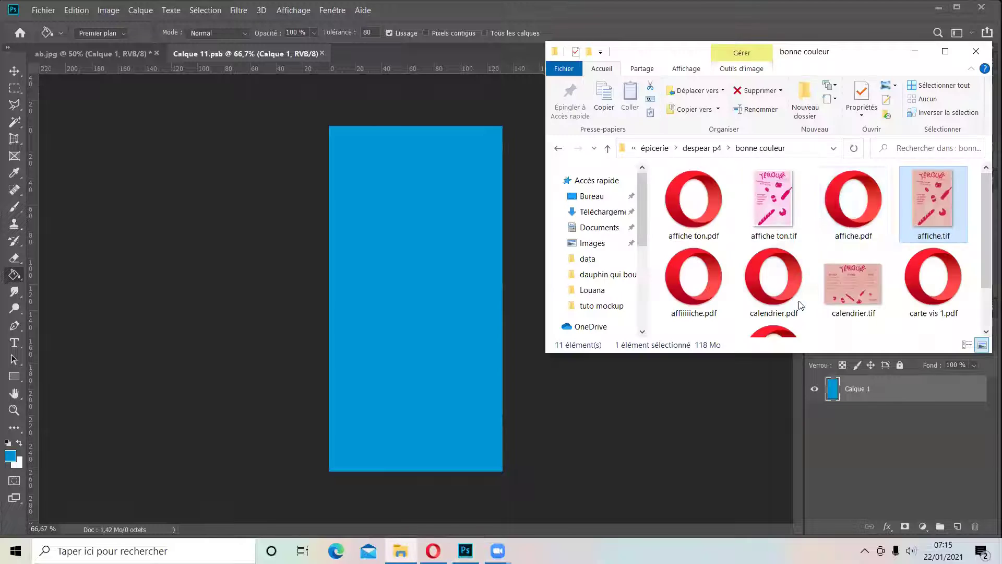
{"action": "left_click_drag", "start_coordinate": [934, 212], "coordinate": [367, 244]}
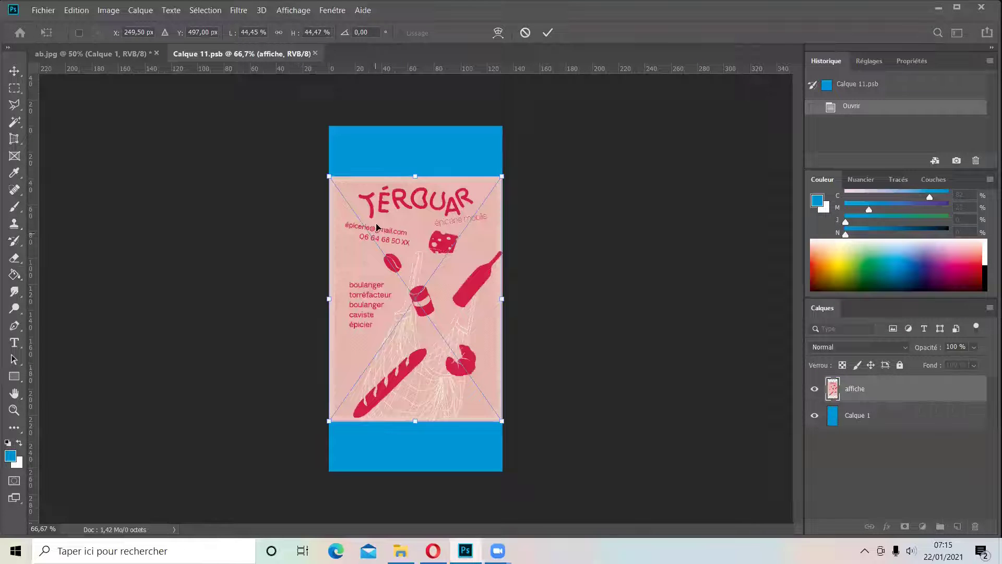
{"action": "left_click", "coordinate": [107, 52]}
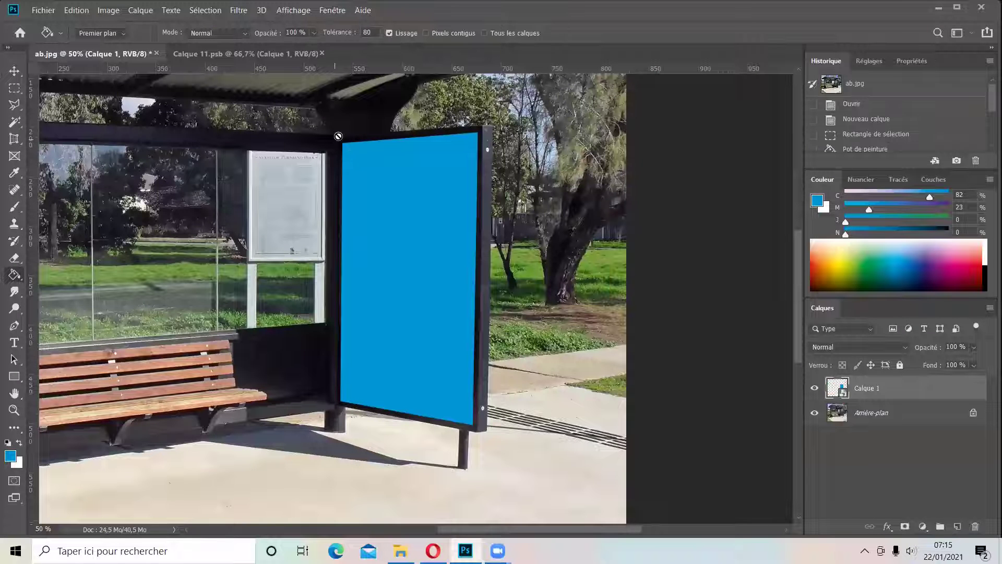
{"action": "key", "text": "ctrl+Tab"}
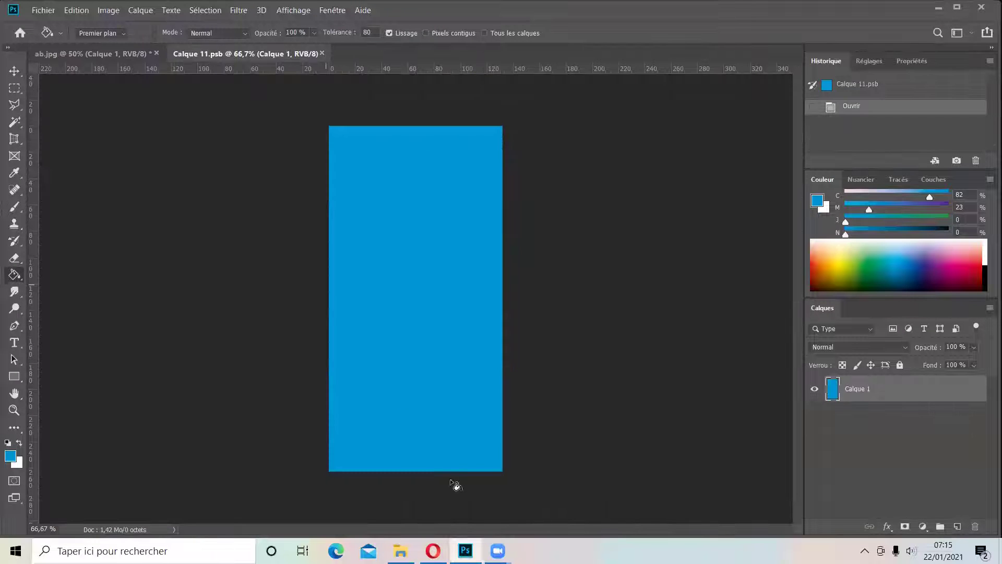
Place affiche.tif from the bonne couleur folder into the smart object document and stretch it vertically to cover the whole blue canvas
{"action": "left_click", "coordinate": [400, 551]}
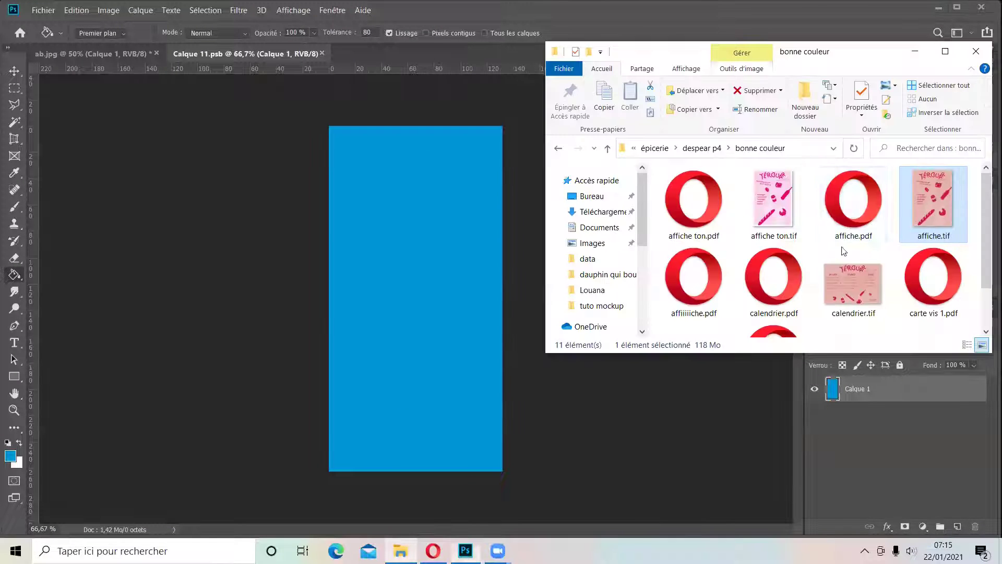
{"action": "left_click", "coordinate": [399, 255]}
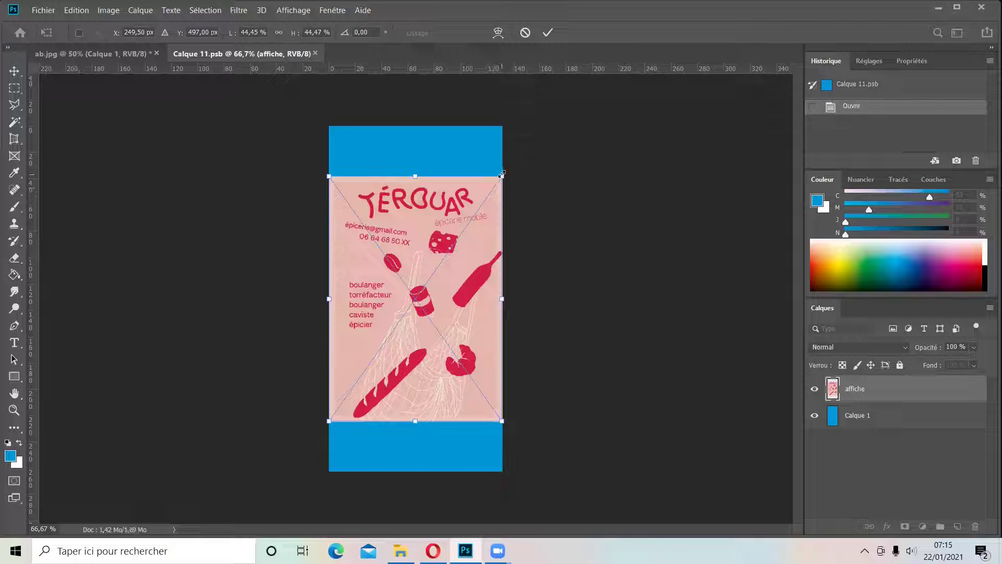
{"action": "left_click_drag", "start_coordinate": [500, 163], "coordinate": [501, 113]}
{"action": "left_click_drag", "start_coordinate": [330, 418], "coordinate": [330, 470]}
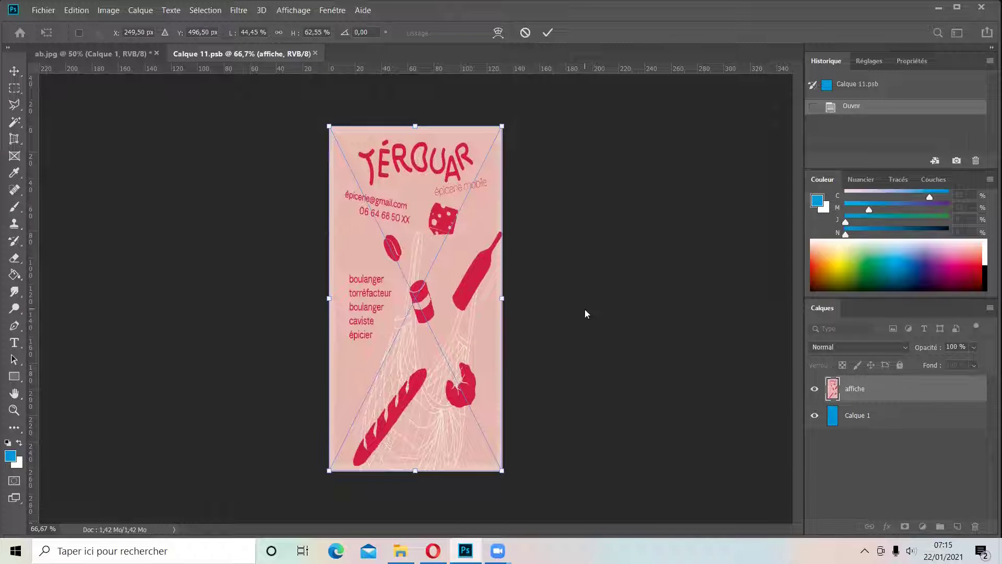
{"action": "key", "text": "Return"}
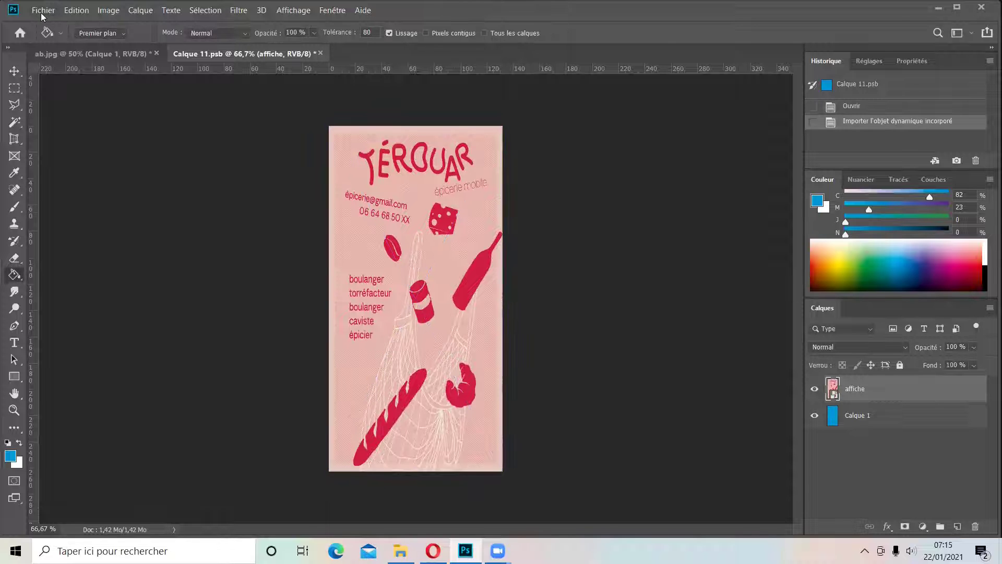
Save the smart object contents and return to ab.jpg with the poster on the advertising panel
{"action": "left_click", "coordinate": [42, 10]}
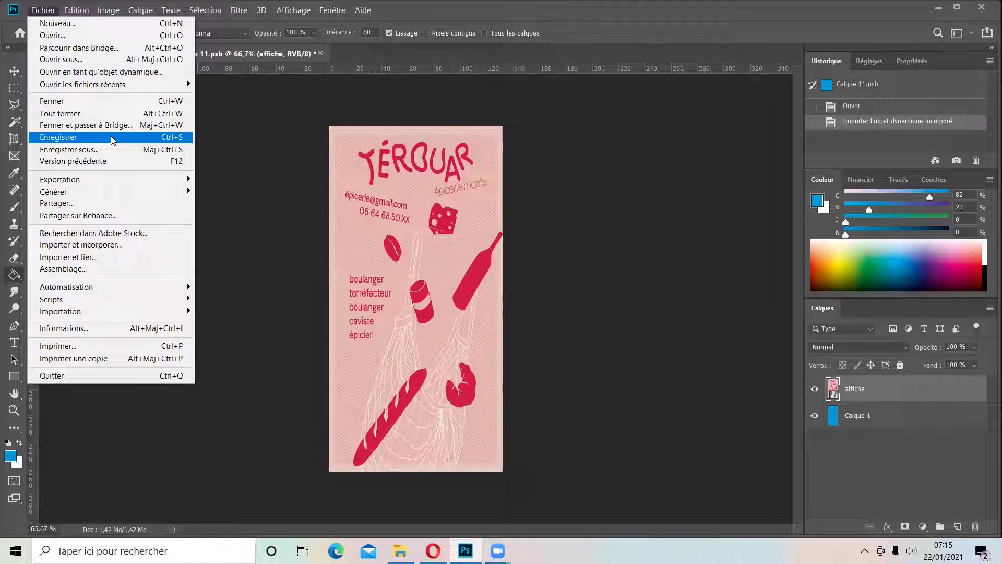
{"action": "left_click", "coordinate": [109, 137]}
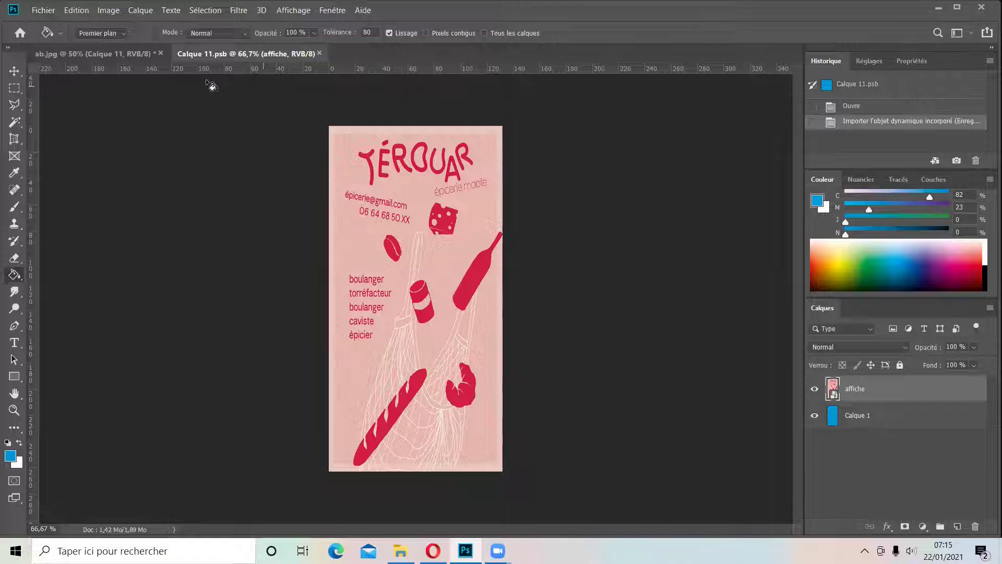
{"action": "left_click", "coordinate": [105, 53]}
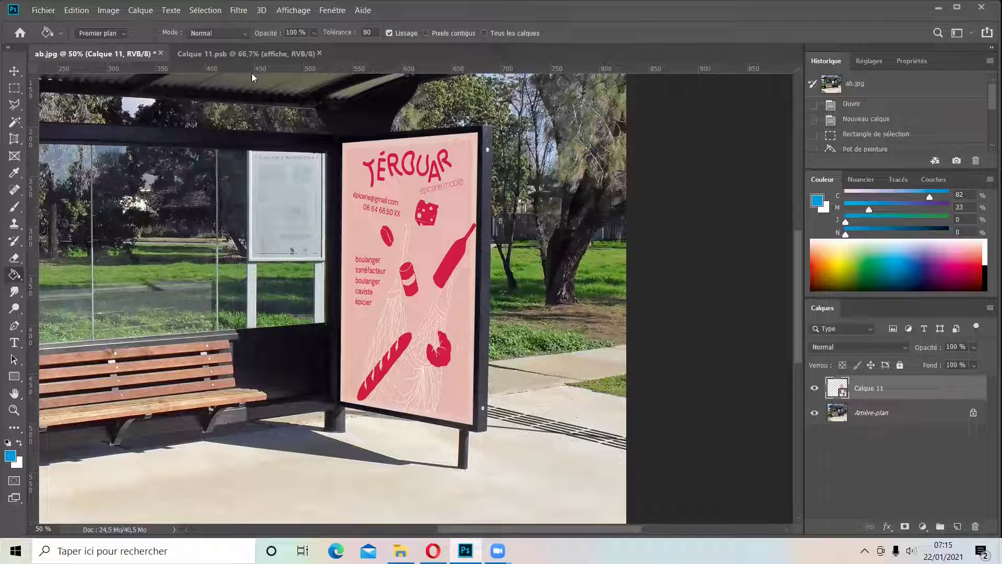
Compare the bus shelter with Calque 11 hidden and shown to examine the original panel's shading and reflections against the poster
{"action": "key", "text": "ctrl+minus"}
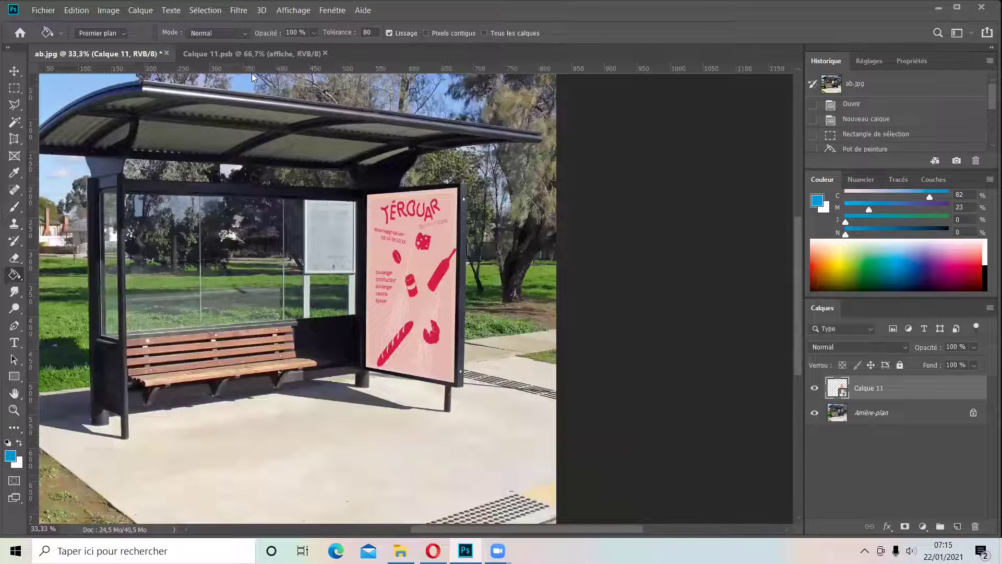
{"action": "key", "text": "ctrl+minus"}
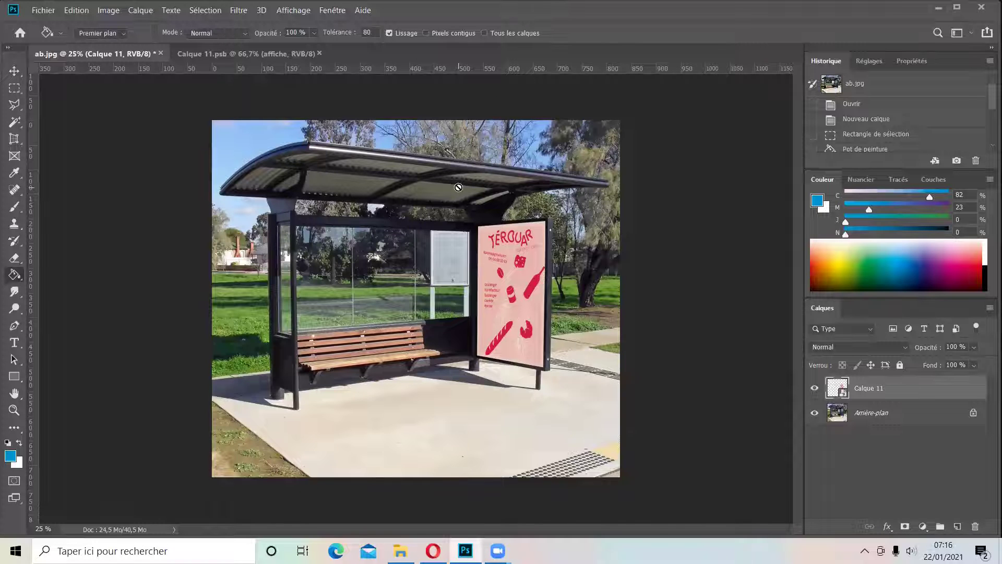
{"action": "key", "text": "ctrl+plus"}
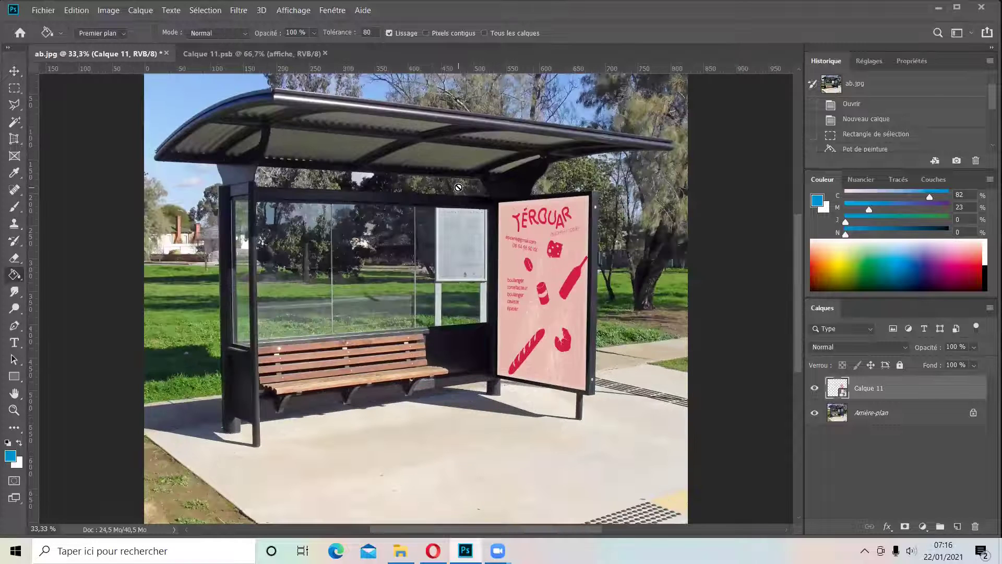
{"action": "left_click", "coordinate": [816, 387]}
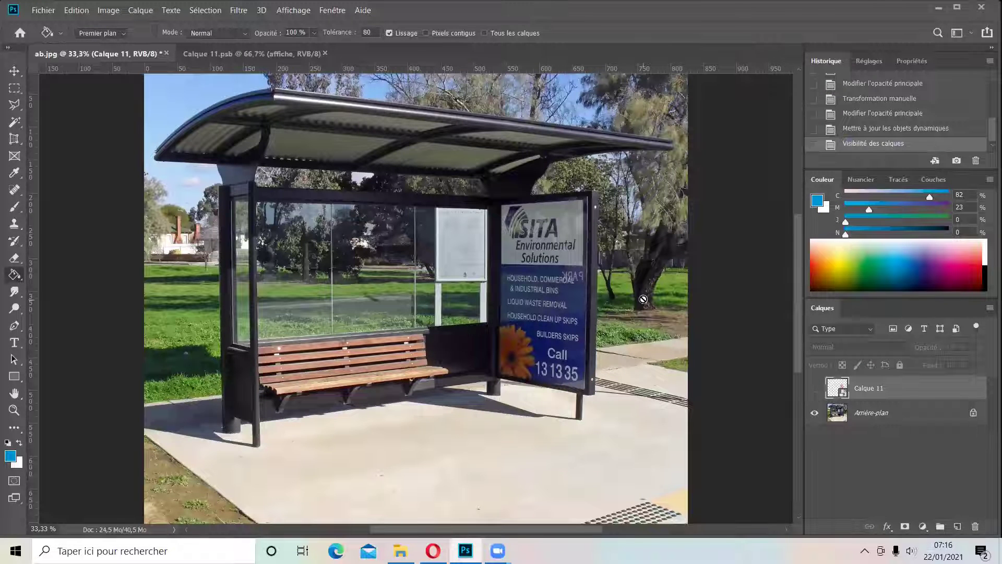
{"action": "key", "text": "ctrl+plus"}
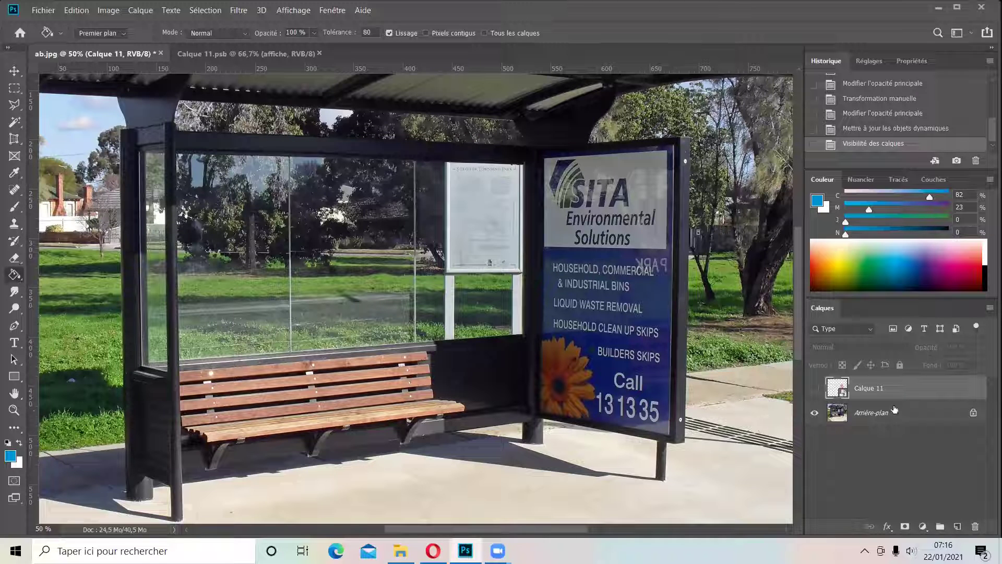
{"action": "left_click", "coordinate": [814, 389]}
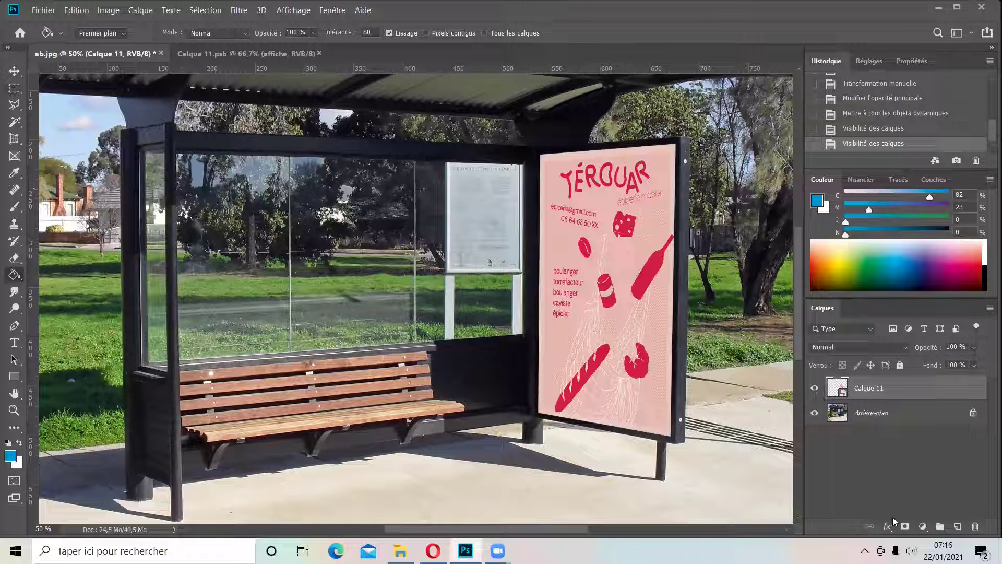
Add a new layer above Calque 11, load the poster's outline as a selection and fill it with black
{"action": "left_click", "coordinate": [958, 527]}
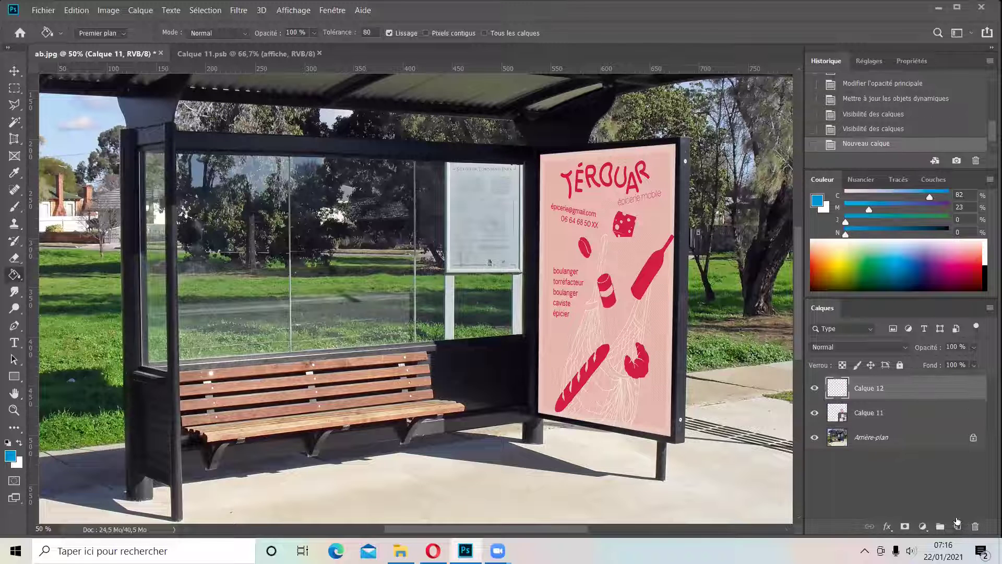
{"action": "left_click", "coordinate": [815, 413]}
{"action": "left_click", "coordinate": [816, 413]}
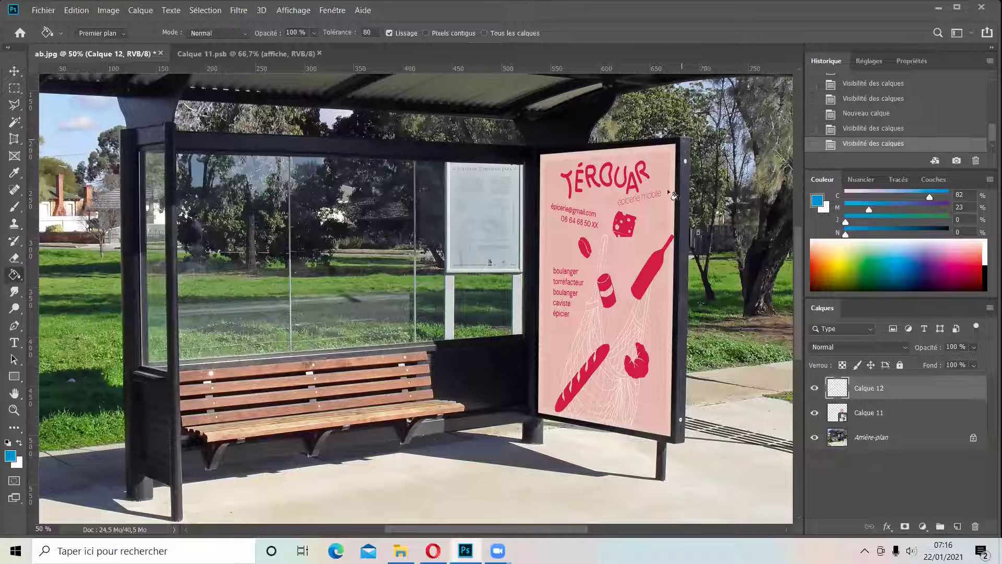
{"action": "left_click", "coordinate": [835, 416], "text": "ctrl"}
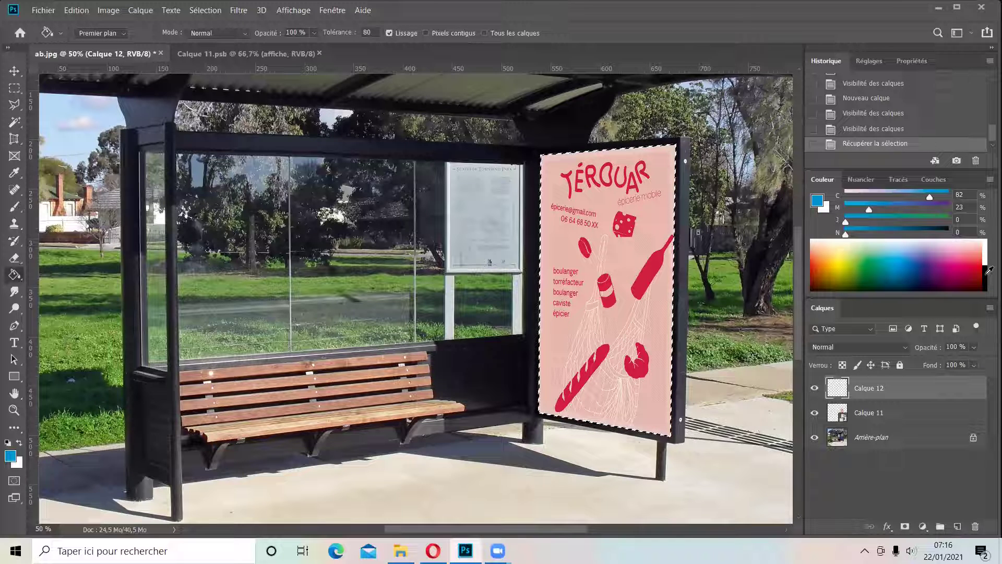
{"action": "left_click", "coordinate": [986, 273]}
{"action": "left_click", "coordinate": [622, 272]}
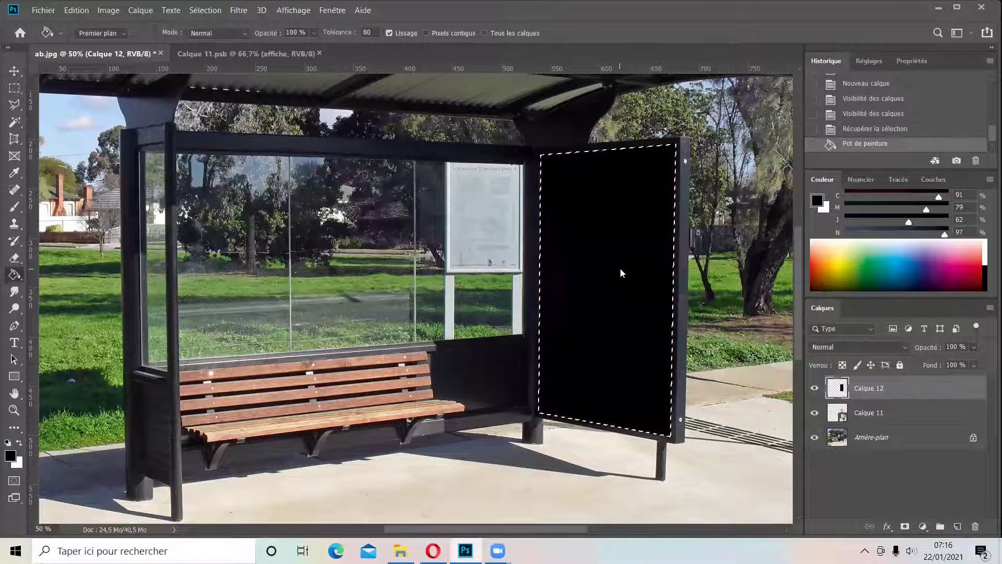
Lower the opacity of the black layer Calque 12 to 17 % and deselect the layer
{"action": "left_click", "coordinate": [973, 347]}
{"action": "left_click_drag", "start_coordinate": [963, 363], "coordinate": [936, 355]}
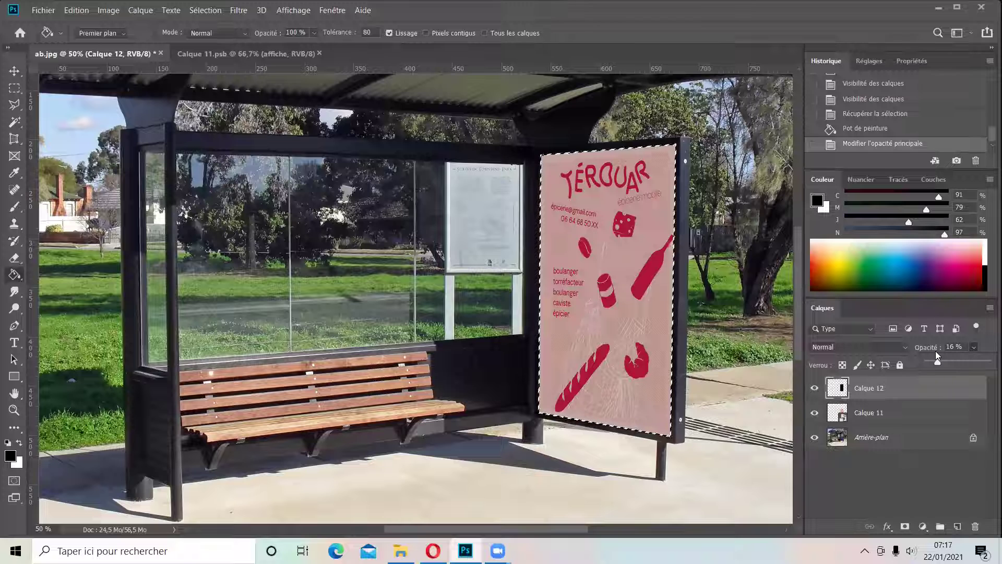
{"action": "left_click_drag", "start_coordinate": [937, 355], "coordinate": [936, 352]}
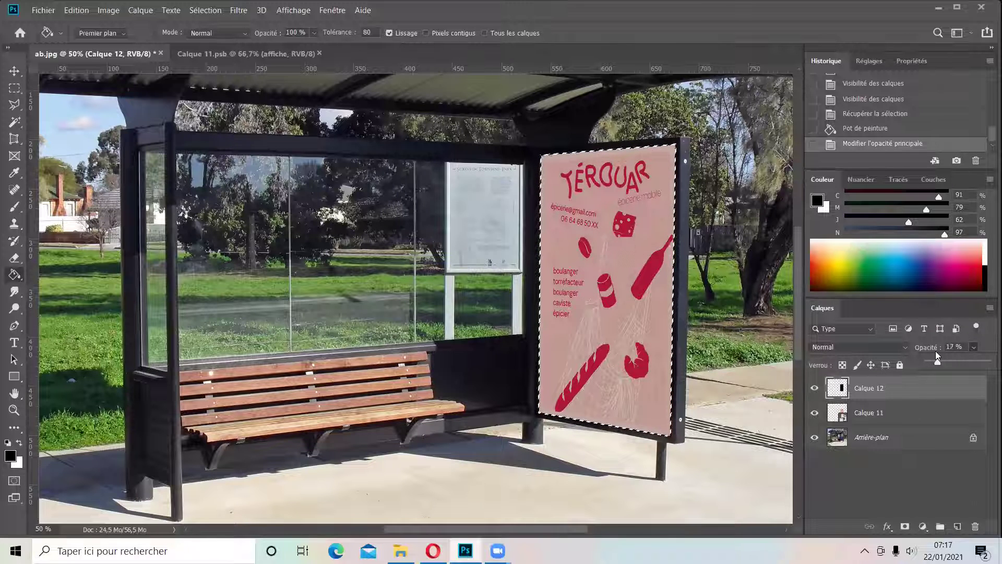
{"action": "left_click", "coordinate": [897, 483]}
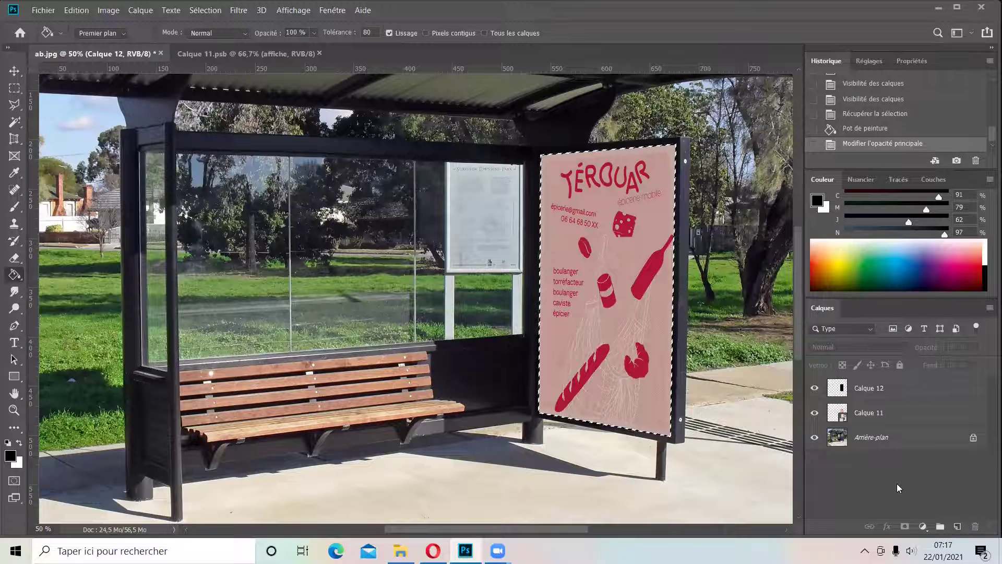
Toggle the visibility of Calque 12 and Calque 11 to compare the darkened poster with the original advertisement, leaving both layers shown
{"action": "left_click", "coordinate": [908, 396]}
{"action": "left_click", "coordinate": [815, 389]}
{"action": "left_click", "coordinate": [815, 389]}
{"action": "left_click", "coordinate": [814, 412]}
{"action": "left_click", "coordinate": [816, 389]}
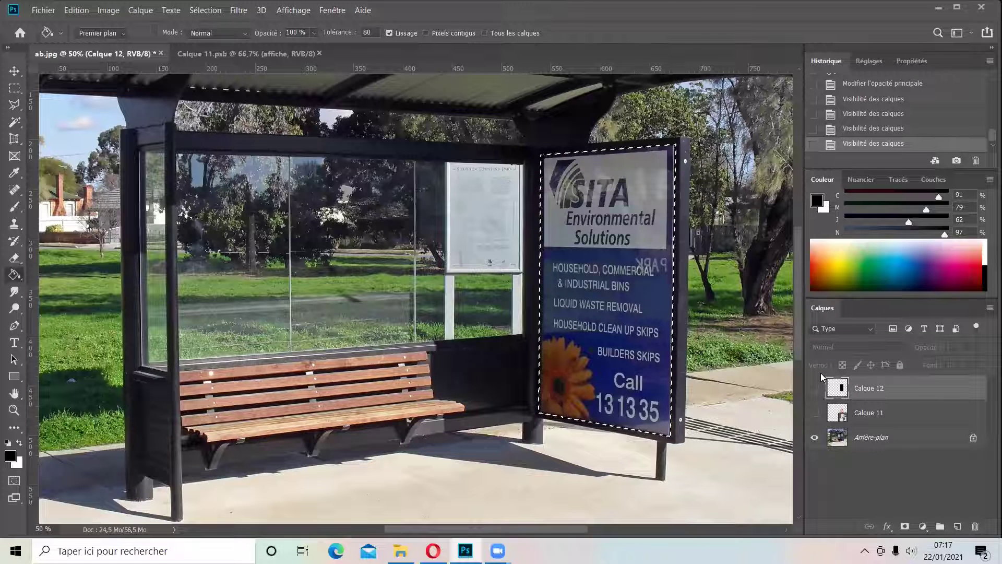
{"action": "left_click", "coordinate": [814, 388]}
{"action": "left_click", "coordinate": [814, 412]}
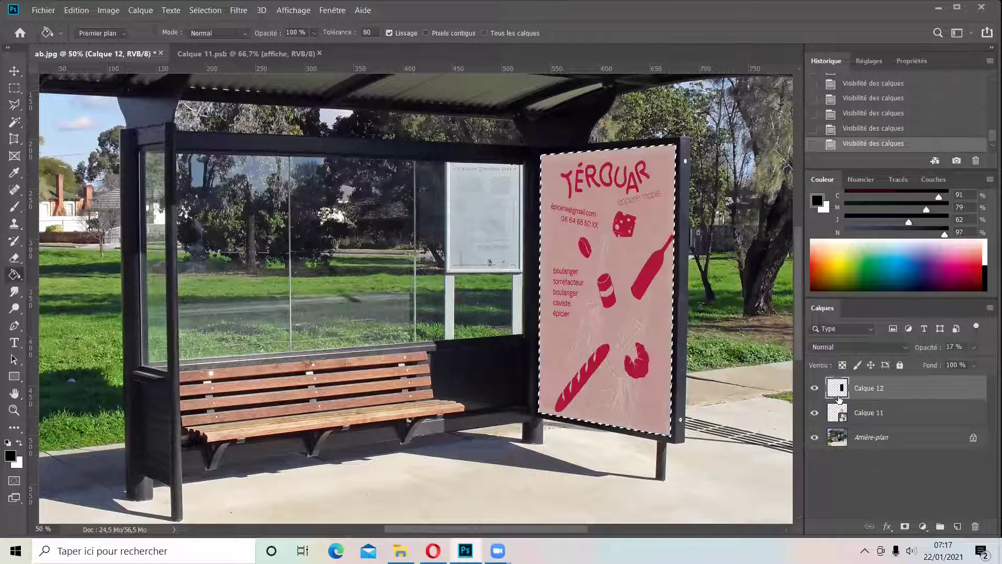
Add a new layer above Calque 12 and draw two Premier plan -> transparent black gradients across the selected panel from lower left to upper right
{"action": "left_click", "coordinate": [958, 527]}
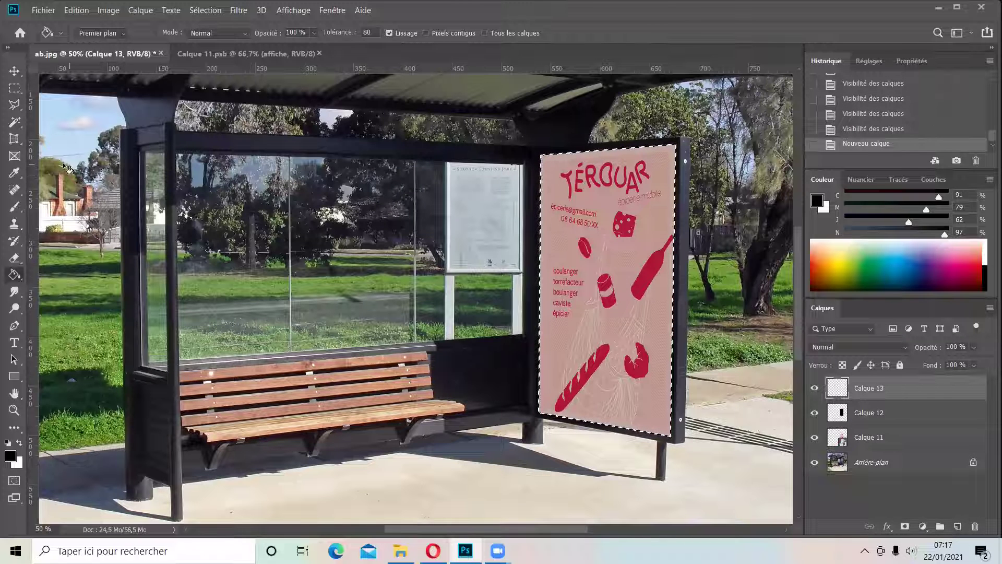
{"action": "right_click", "coordinate": [10, 278]}
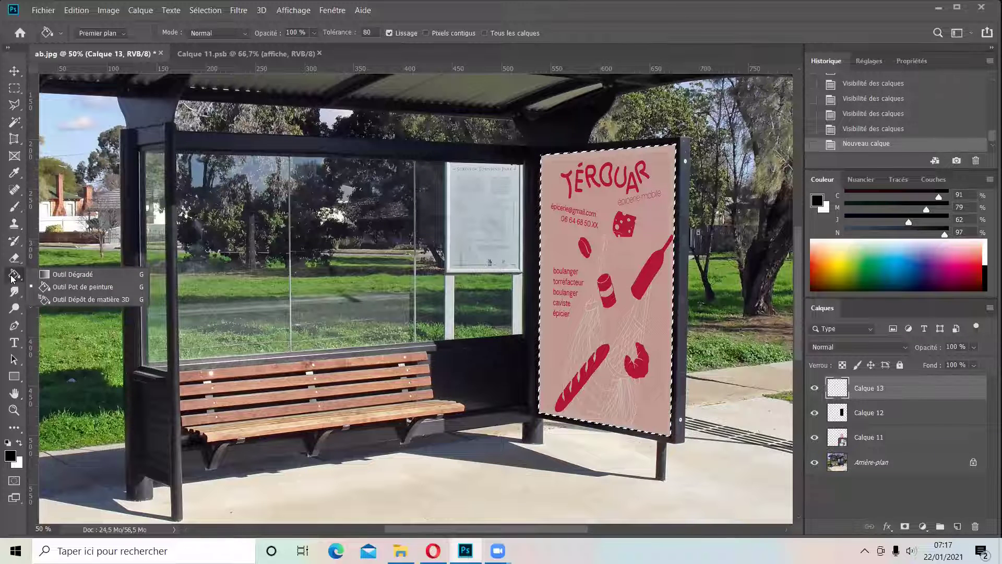
{"action": "left_click", "coordinate": [62, 271]}
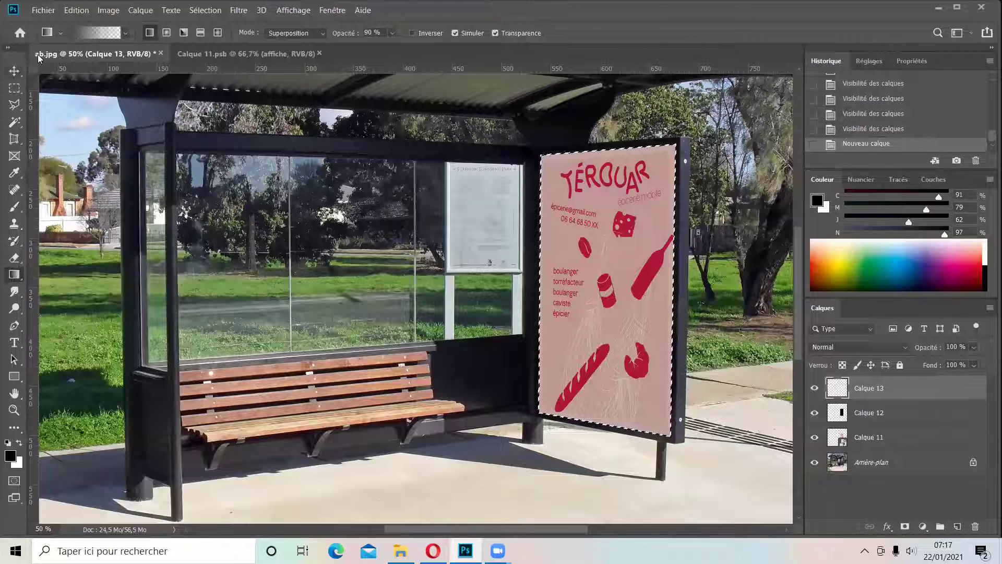
{"action": "left_click", "coordinate": [97, 32]}
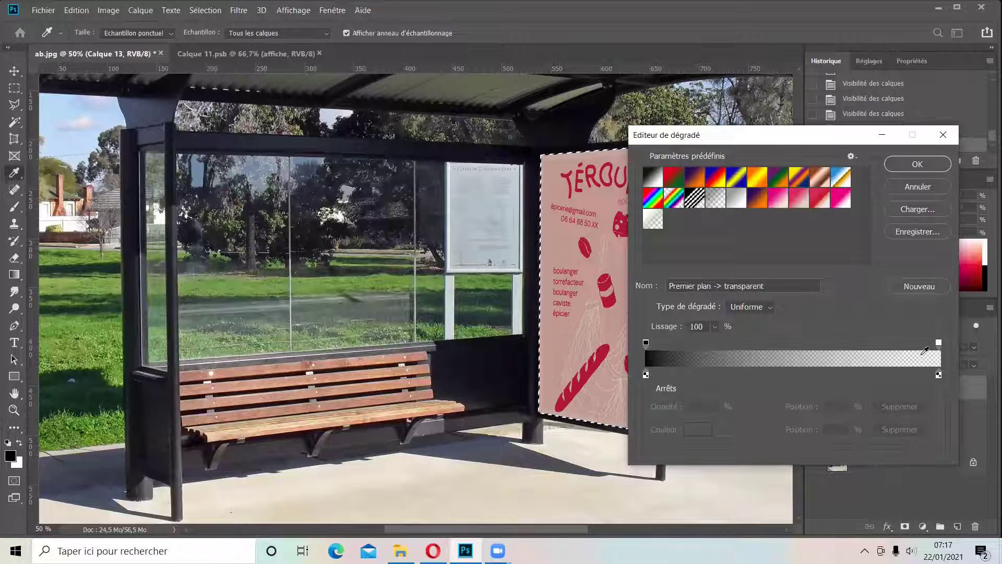
{"action": "left_click", "coordinate": [932, 163]}
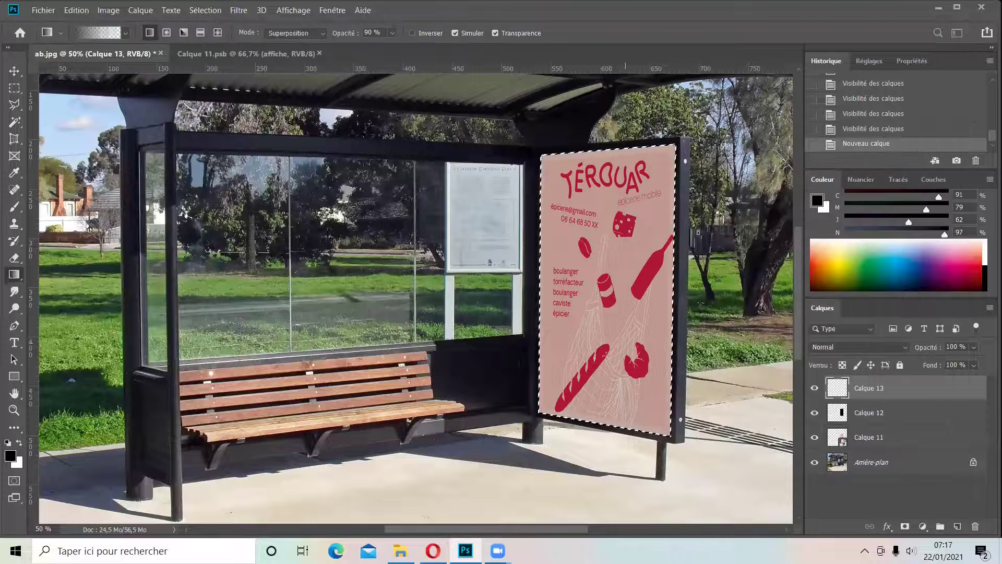
{"action": "left_click_drag", "start_coordinate": [493, 441], "coordinate": [640, 200]}
{"action": "left_click_drag", "start_coordinate": [469, 282], "coordinate": [695, 168]}
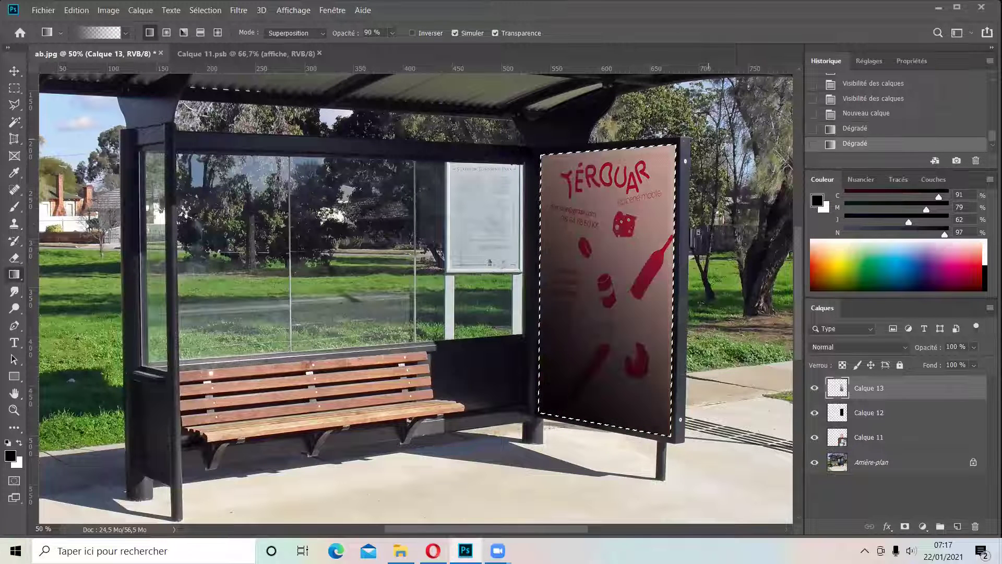
Undo the last two gradients on Calque 13 and redraw softer black-to-transparent ones across the panel from lower left to upper right
{"action": "key", "text": "ctrl+z"}
{"action": "key", "text": "ctrl+z"}
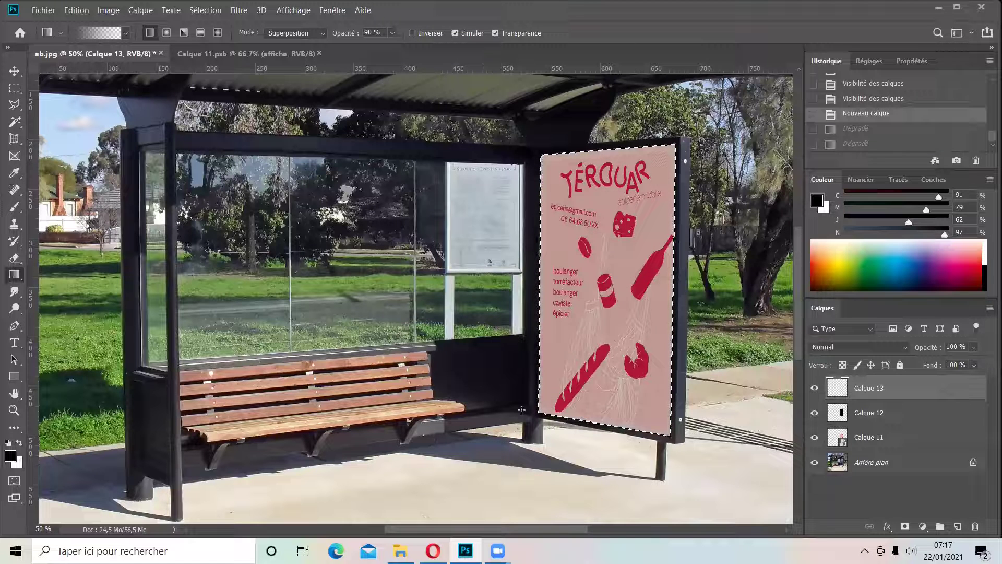
{"action": "left_click_drag", "start_coordinate": [440, 276], "coordinate": [626, 173]}
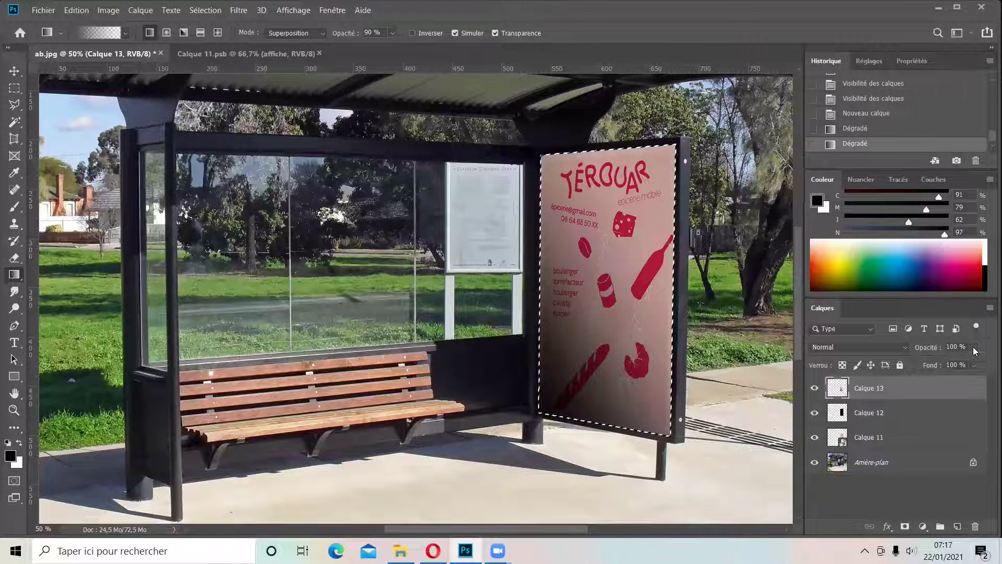
Lower the opacity of the gradient layer Calque 13 to 38 %, then deselect the layer and the poster outline
{"action": "left_click_drag", "start_coordinate": [927, 364], "coordinate": [951, 363]}
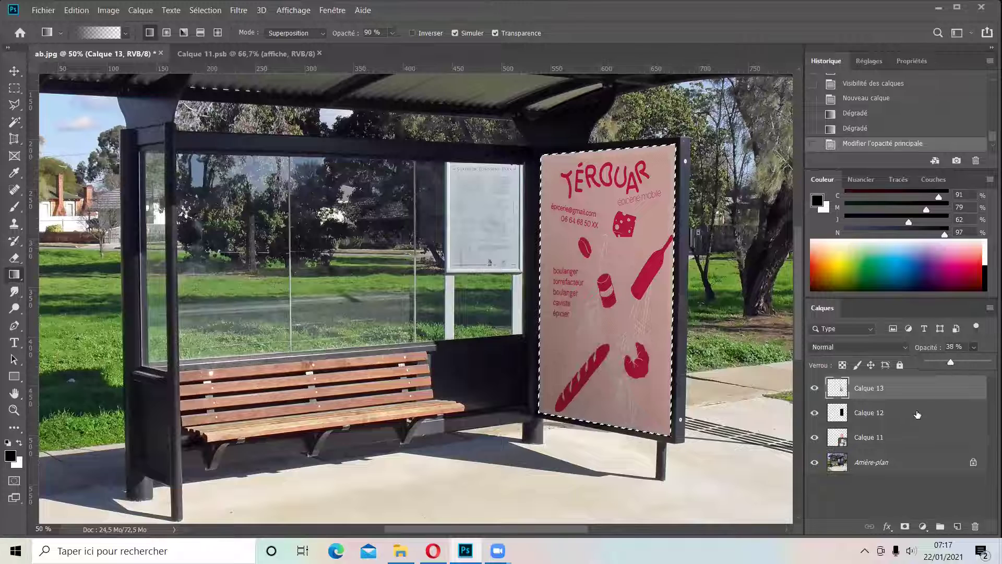
{"action": "left_click", "coordinate": [889, 497]}
{"action": "left_click", "coordinate": [888, 496]}
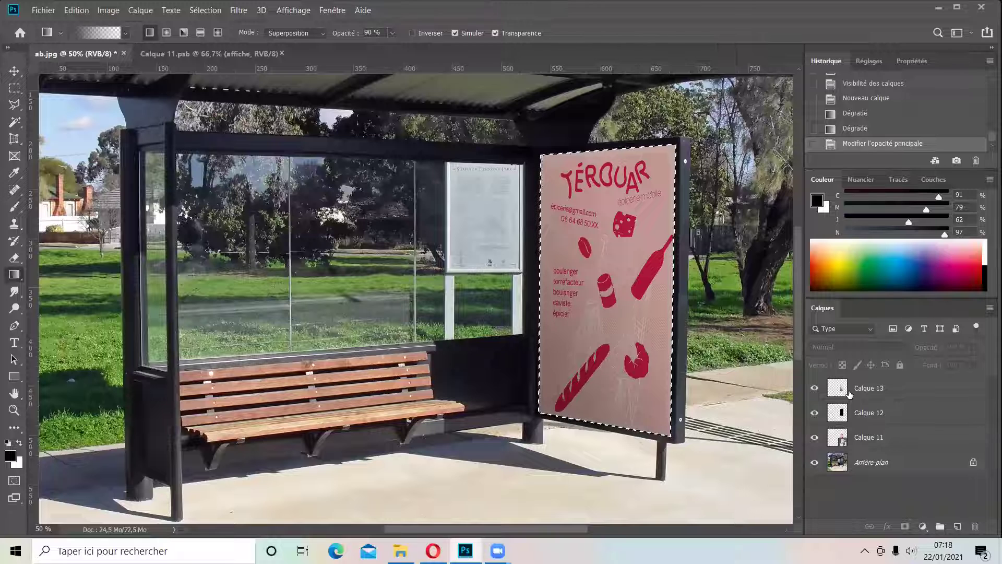
{"action": "key", "text": "ctrl+d"}
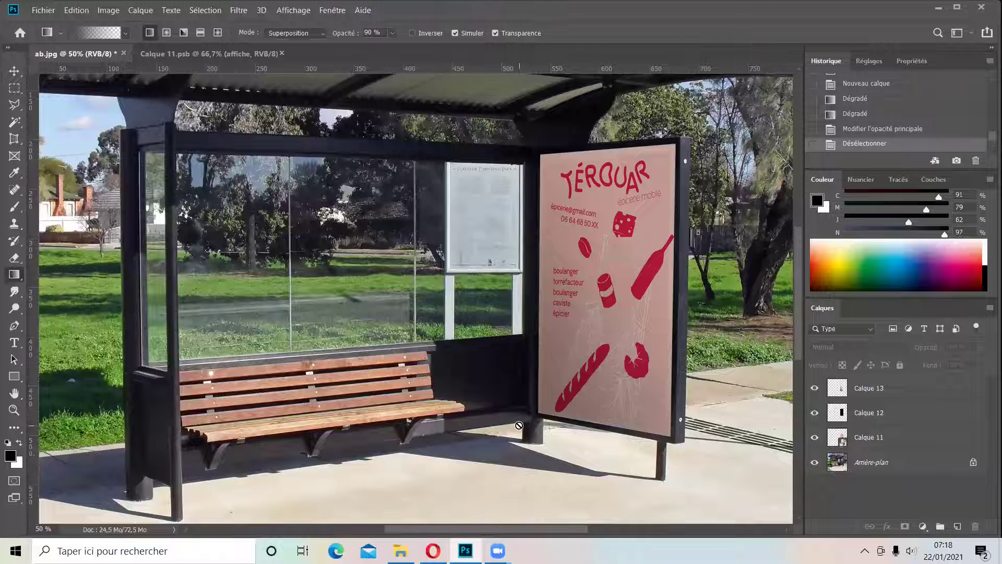
Select a rectangle covering the shelter's back glass, notice board and half of the bench, and nudge the selection outline slightly upward
{"action": "left_click", "coordinate": [14, 89]}
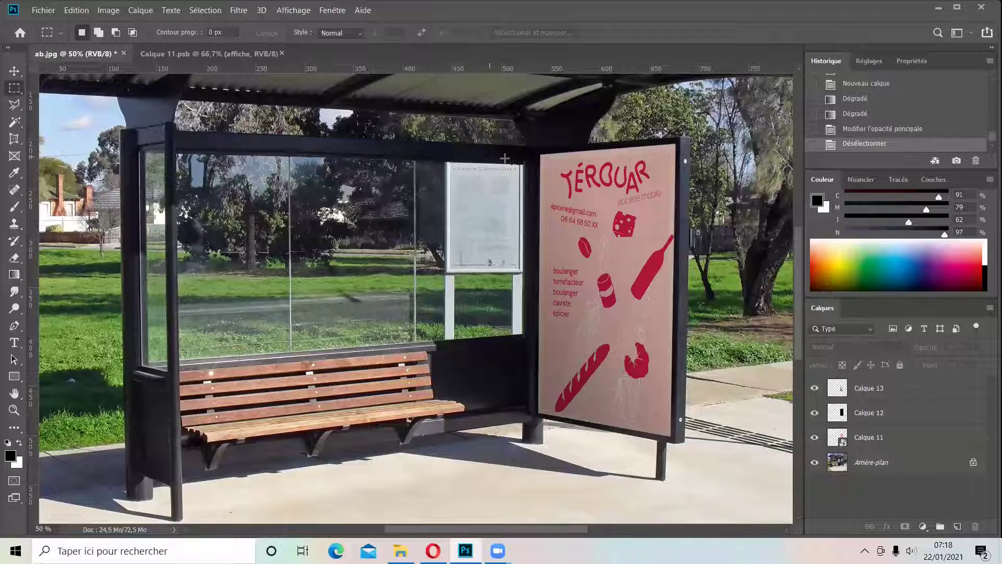
{"action": "left_click_drag", "start_coordinate": [507, 160], "coordinate": [342, 443]}
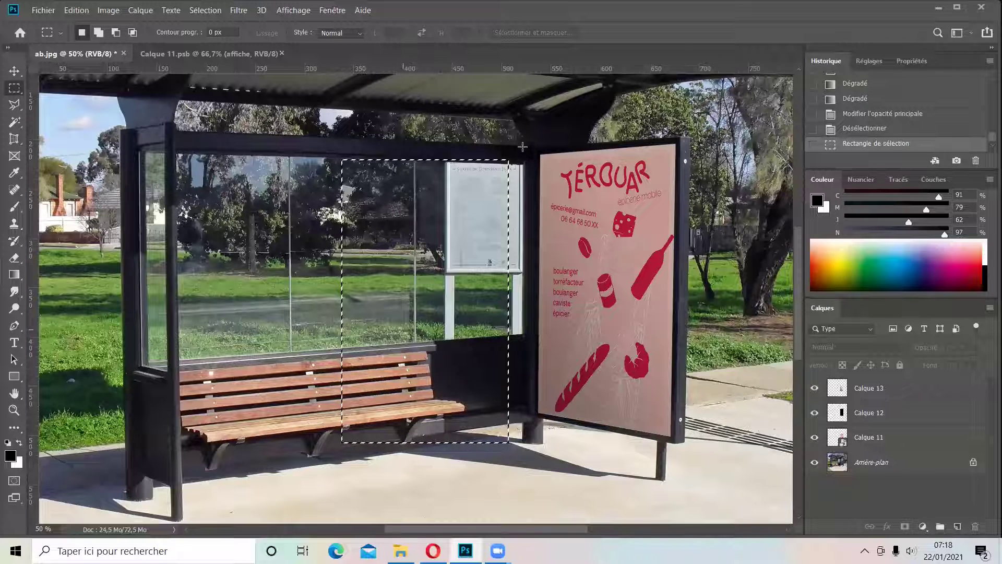
{"action": "key", "text": "ctrl+z"}
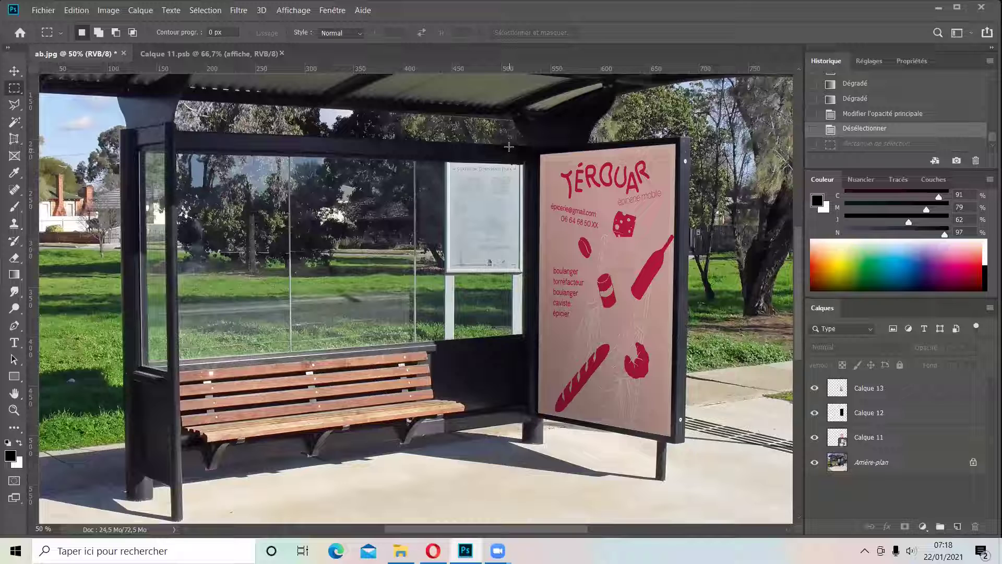
{"action": "left_click_drag", "start_coordinate": [510, 142], "coordinate": [299, 443]}
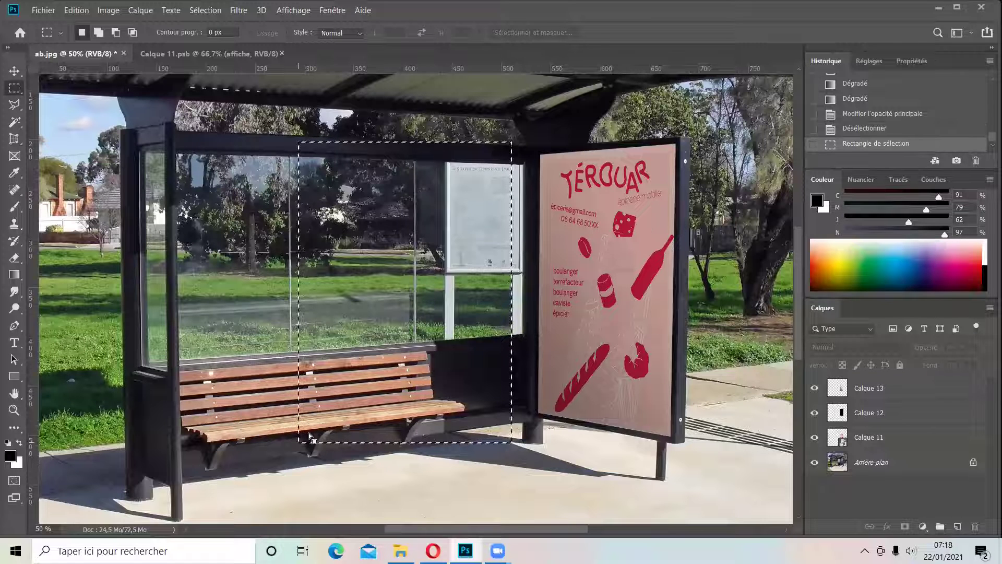
{"action": "key", "text": "Up"}
{"action": "key", "text": "Up"}
{"action": "key", "text": "Up"}
{"action": "key", "text": "Up"}
{"action": "key", "text": "Up"}
{"action": "key", "text": "Up"}
{"action": "key", "text": "Up"}
{"action": "key", "text": "Up"}
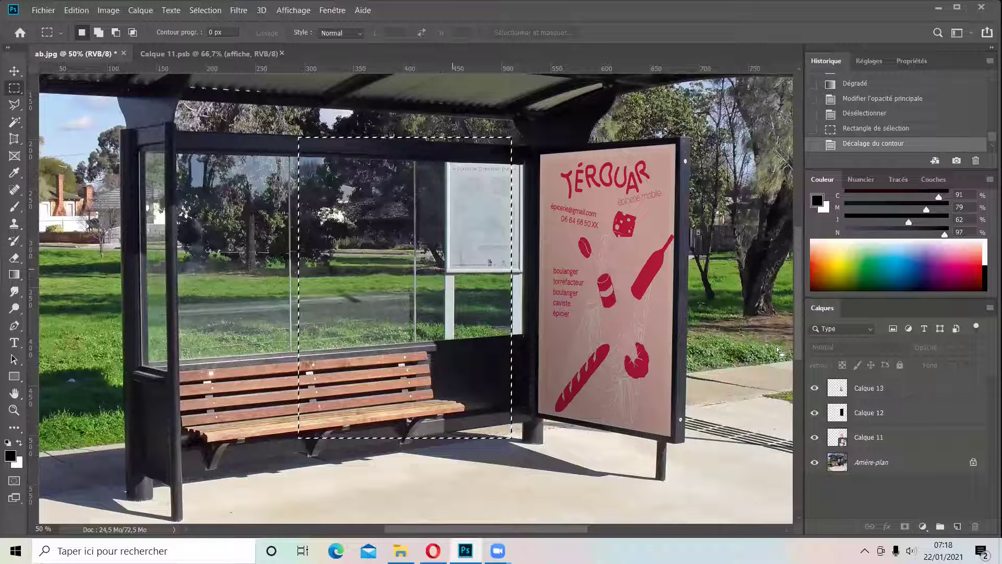
Copy the selected area of Arrière-plan to a new layer and move that layer above Calque 13
{"action": "left_click", "coordinate": [888, 468]}
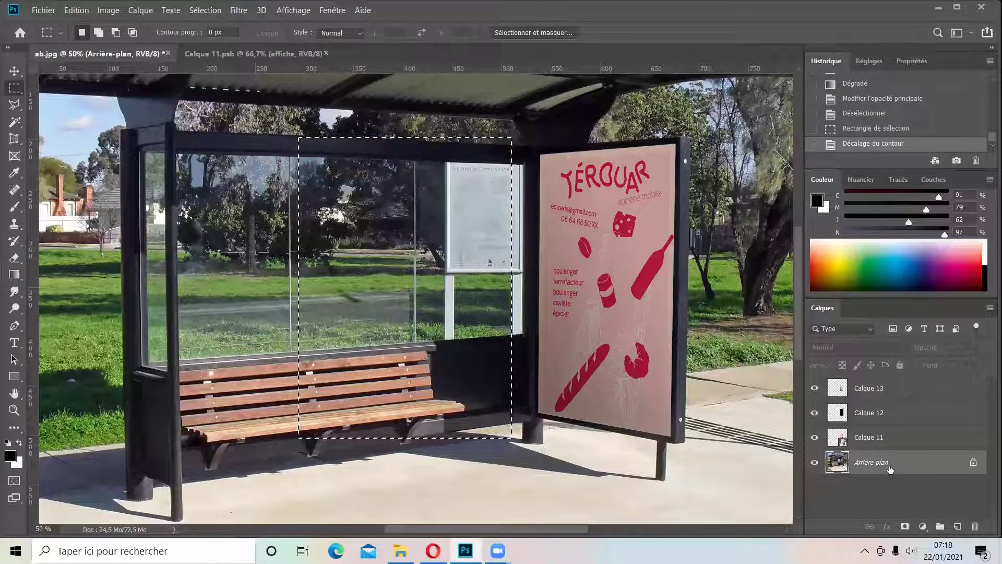
{"action": "right_click", "coordinate": [439, 358]}
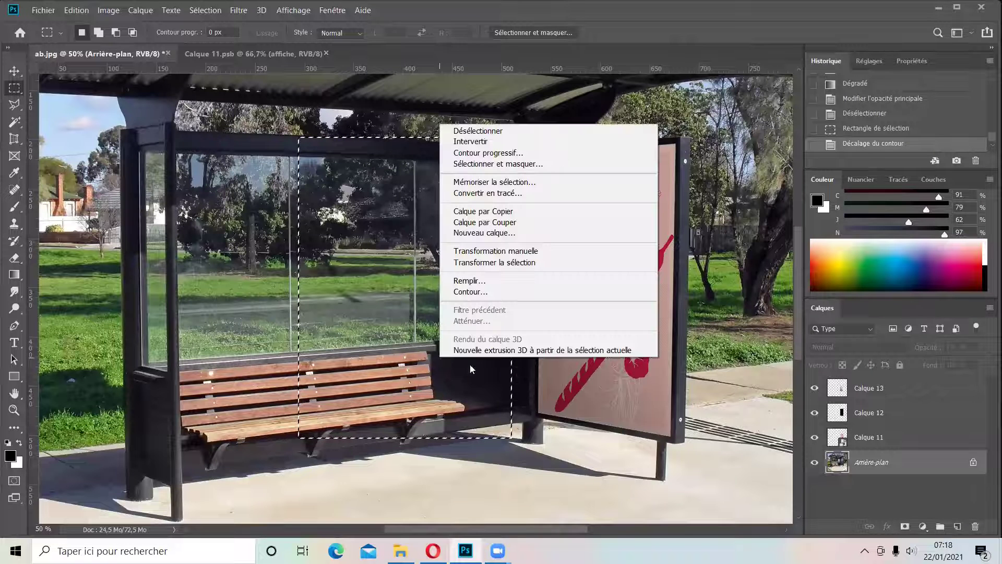
{"action": "left_click", "coordinate": [560, 209]}
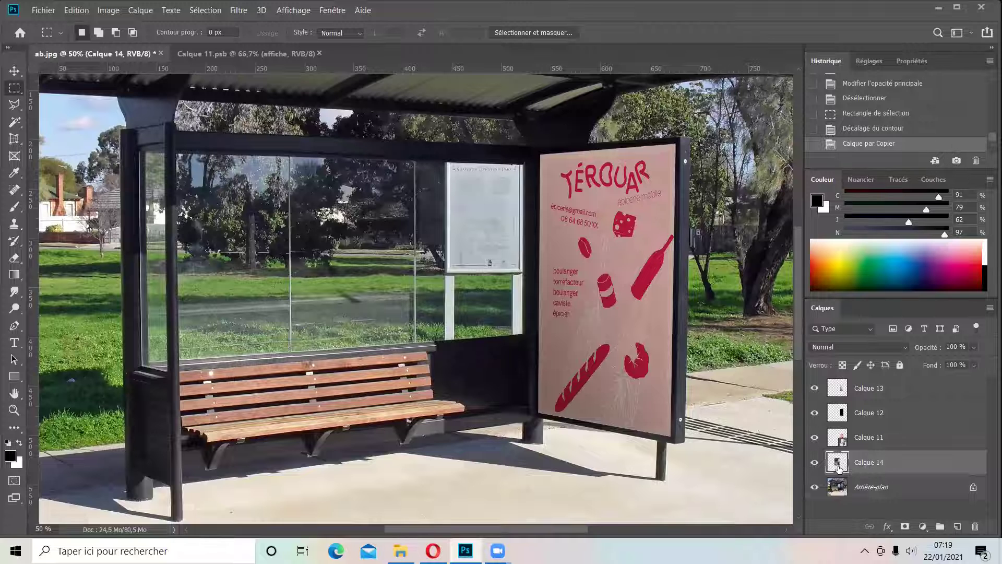
{"action": "left_click", "coordinate": [812, 489]}
{"action": "left_click", "coordinate": [814, 488]}
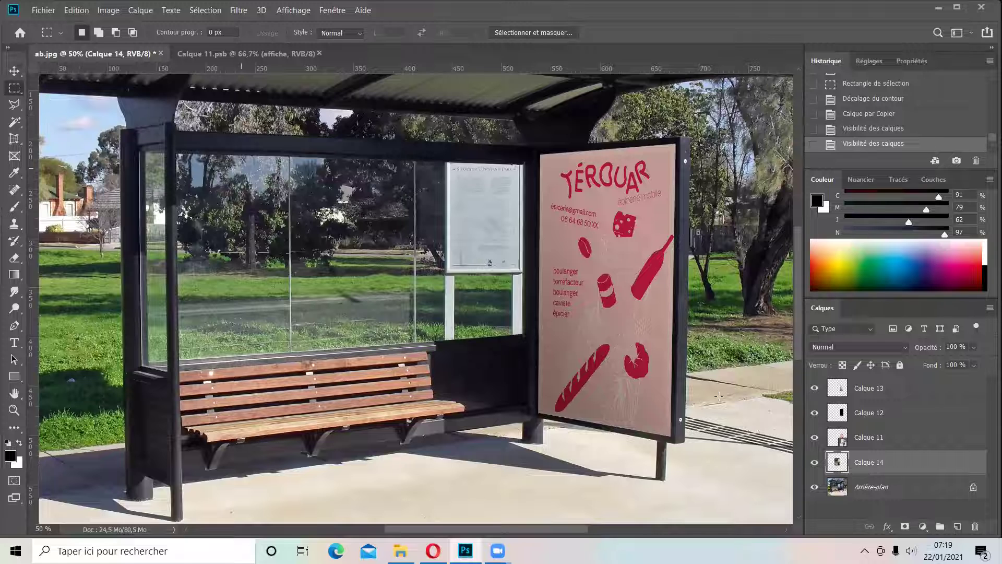
{"action": "left_click_drag", "start_coordinate": [874, 466], "coordinate": [890, 384]}
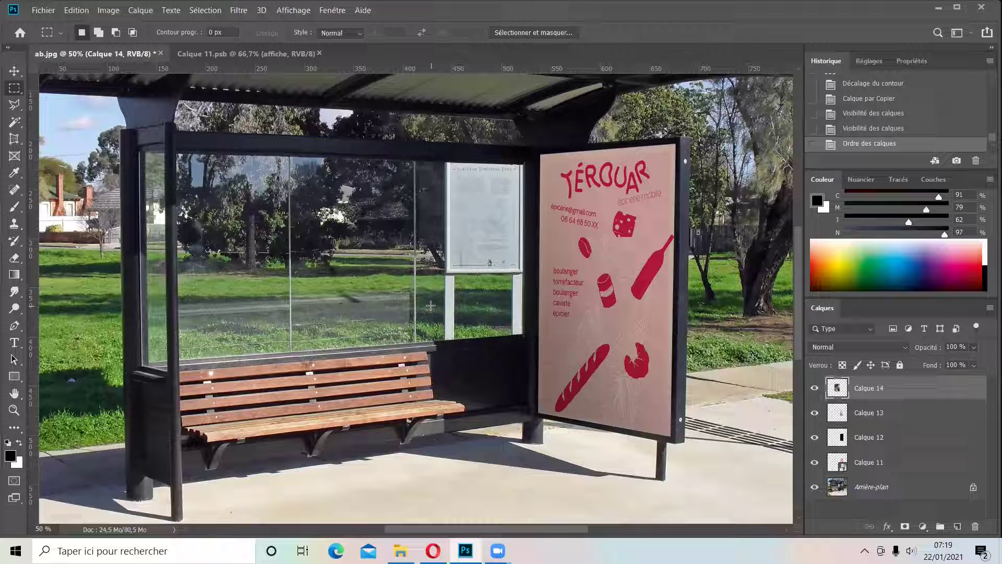
Flip the copied shelter layer horizontally and move it over the poster panel so it mirrors the back wall
{"action": "key", "text": "ctrl+t"}
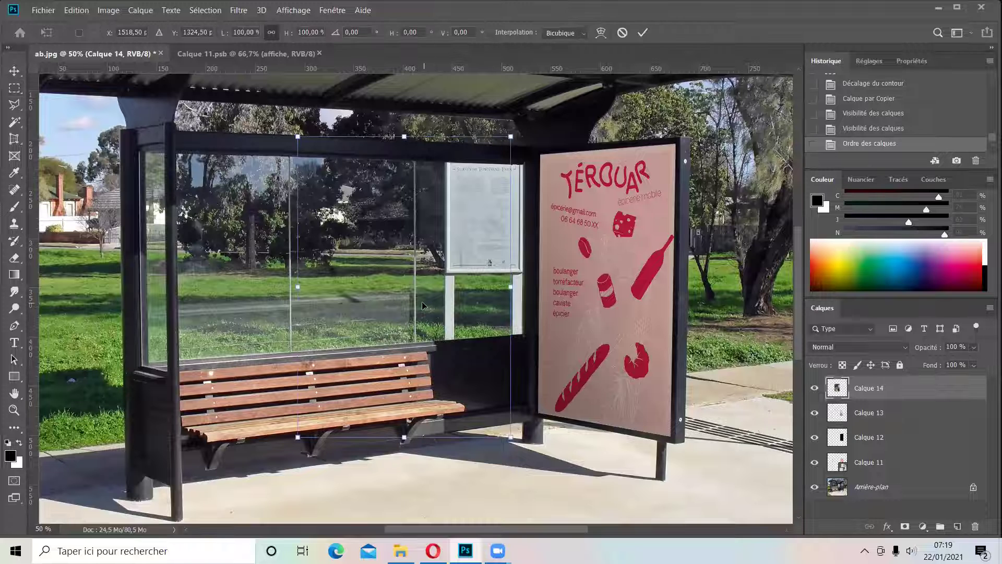
{"action": "right_click", "coordinate": [439, 196]}
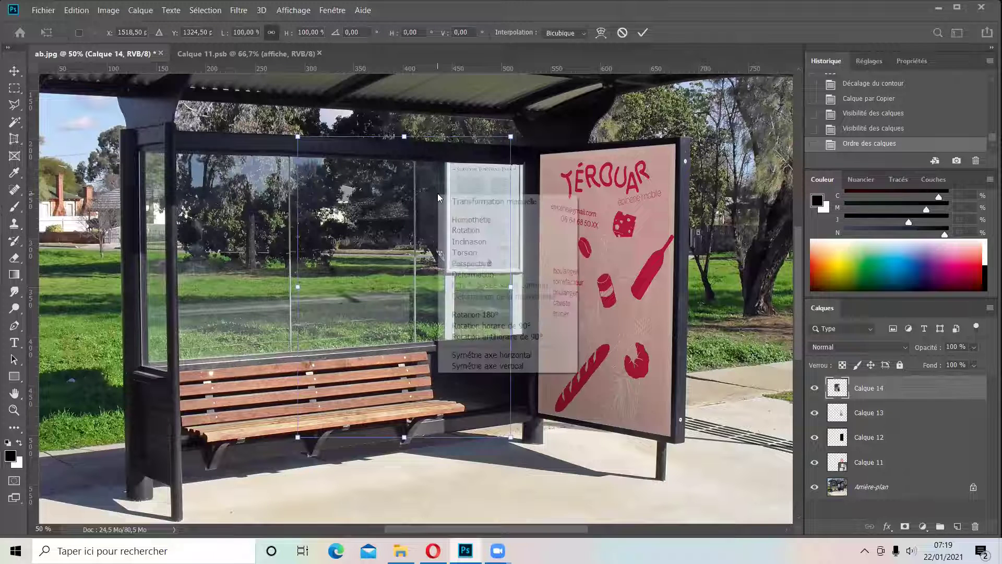
{"action": "left_click", "coordinate": [548, 353]}
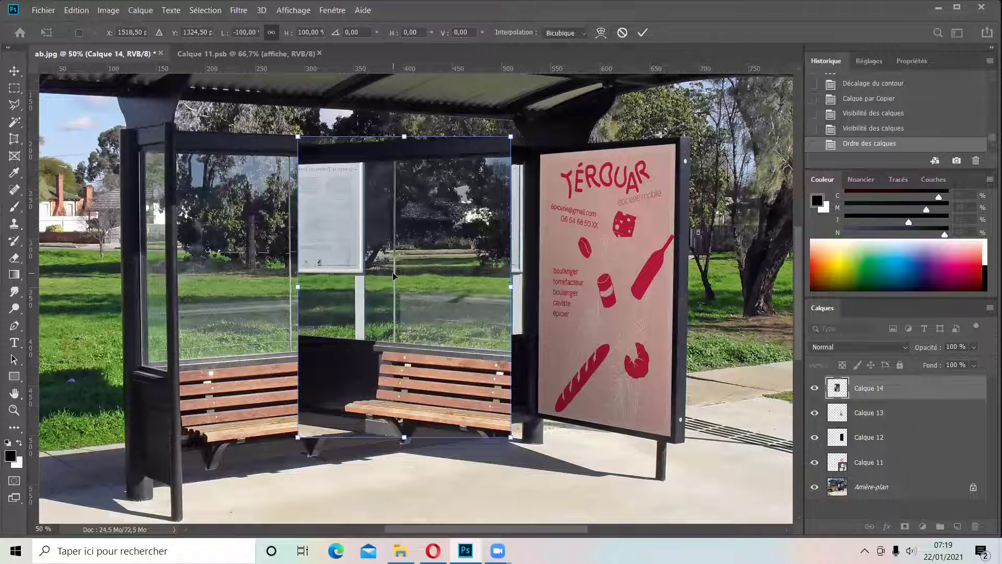
{"action": "left_click_drag", "start_coordinate": [481, 275], "coordinate": [607, 314]}
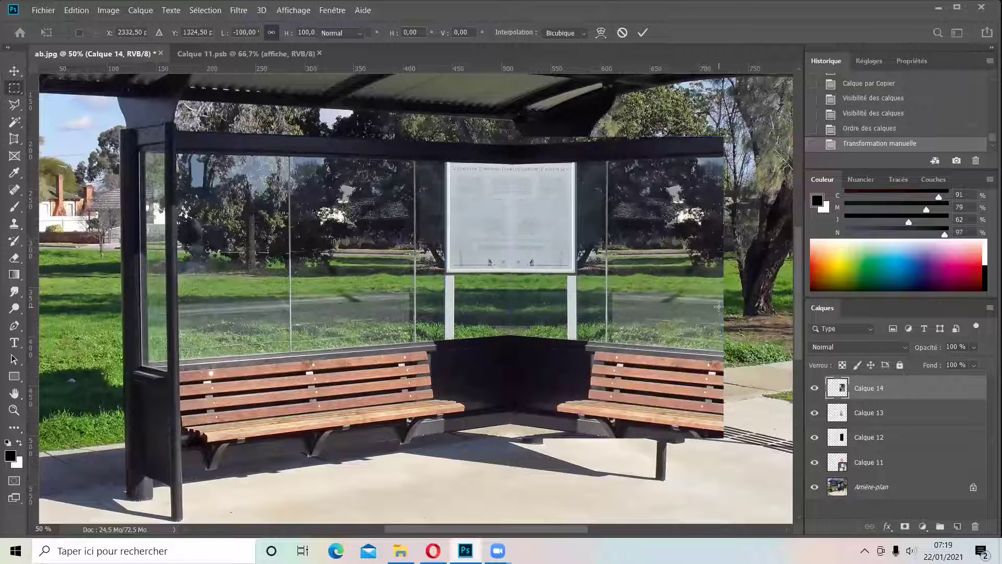
{"action": "key", "text": "Return"}
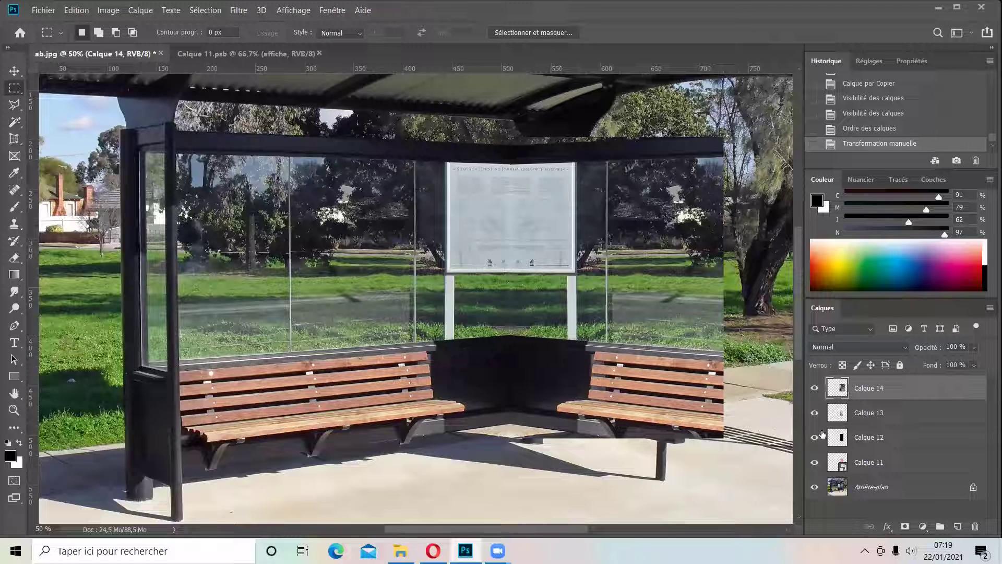
Mask Calque 14 with the outline of the poster in Calque 11 and lower its opacity to 5 %
{"action": "left_click", "coordinate": [835, 466], "text": "ctrl"}
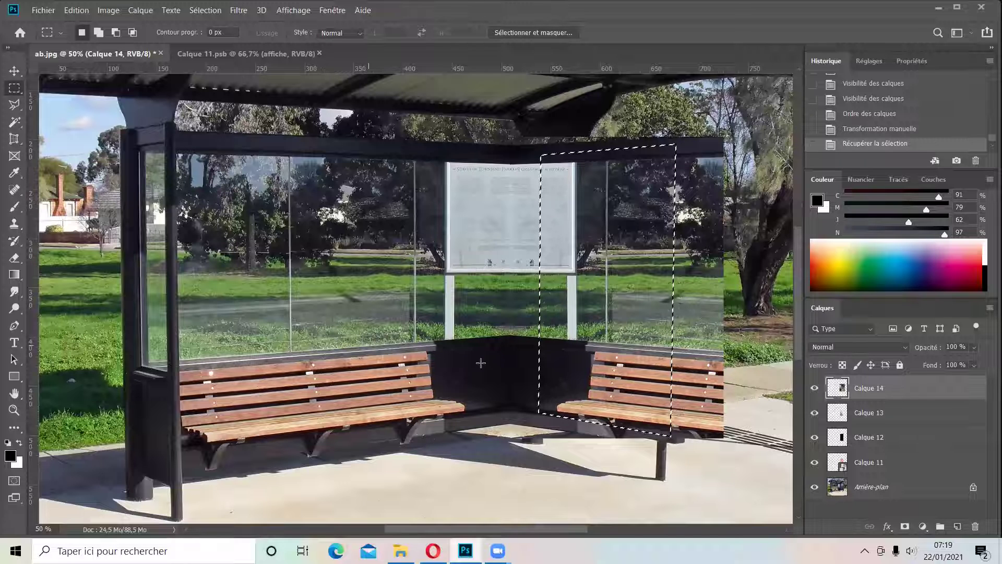
{"action": "left_click", "coordinate": [904, 527]}
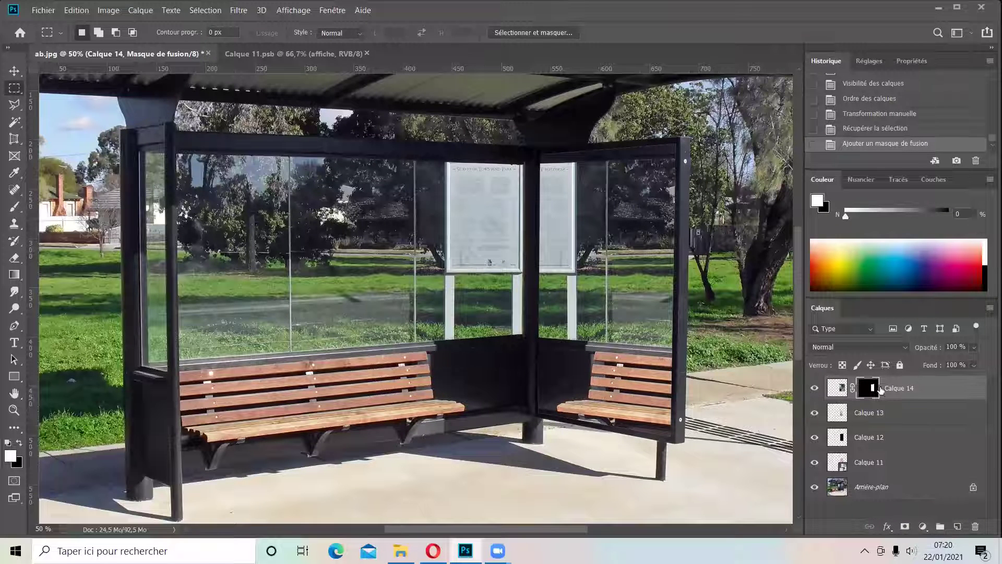
{"action": "left_click", "coordinate": [975, 347]}
{"action": "left_click_drag", "start_coordinate": [987, 364], "coordinate": [934, 363]}
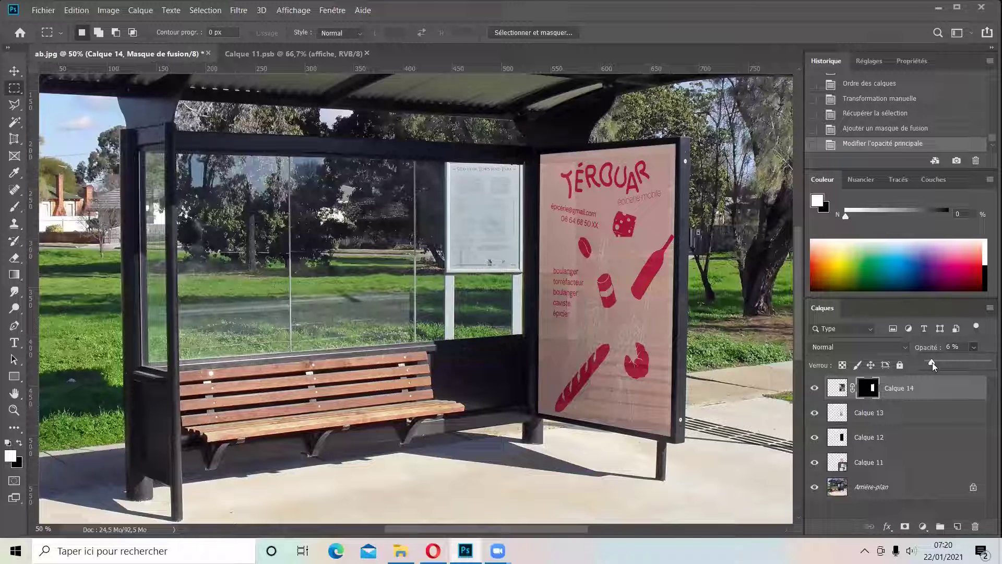
{"action": "left_click_drag", "start_coordinate": [933, 363], "coordinate": [933, 362]}
{"action": "left_click_drag", "start_coordinate": [932, 362], "coordinate": [933, 363]}
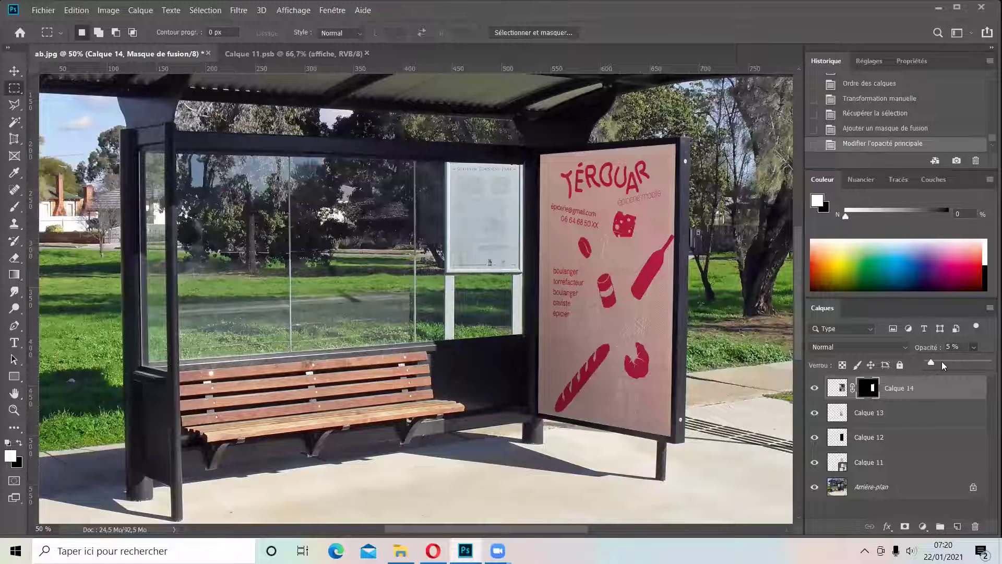
{"action": "left_click", "coordinate": [988, 332]}
Group the effect layers Calque 14, Calque 13 and Calque 12
{"action": "key", "text": "ctrl+plus"}
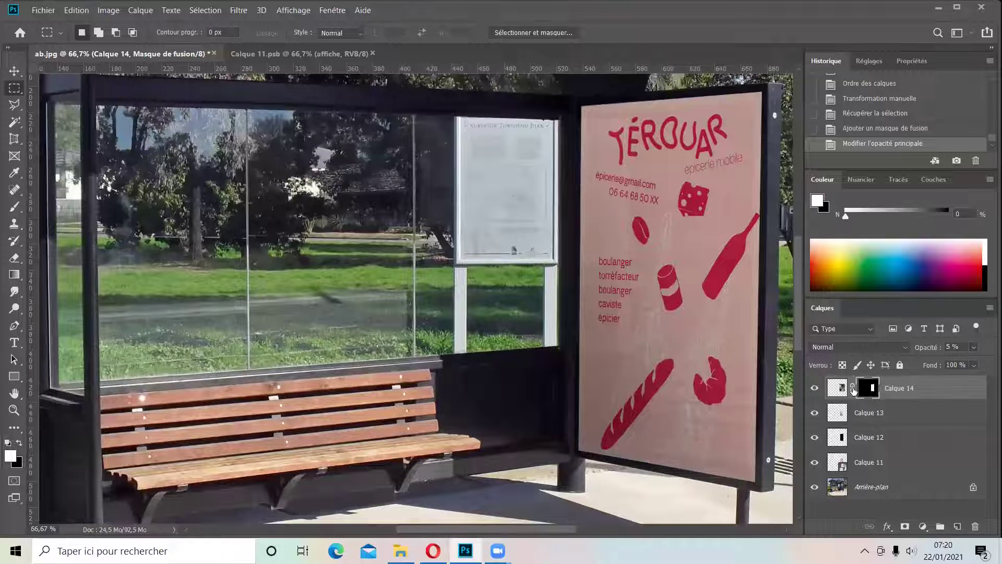
{"action": "left_click", "coordinate": [915, 412], "text": "shift"}
{"action": "left_click", "coordinate": [911, 438], "text": "shift"}
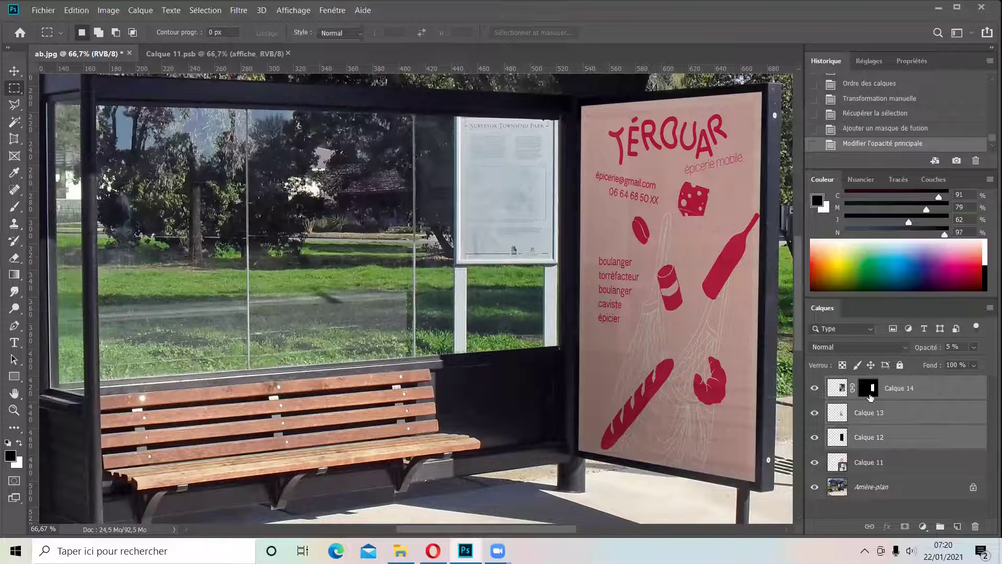
{"action": "left_click", "coordinate": [941, 526]}
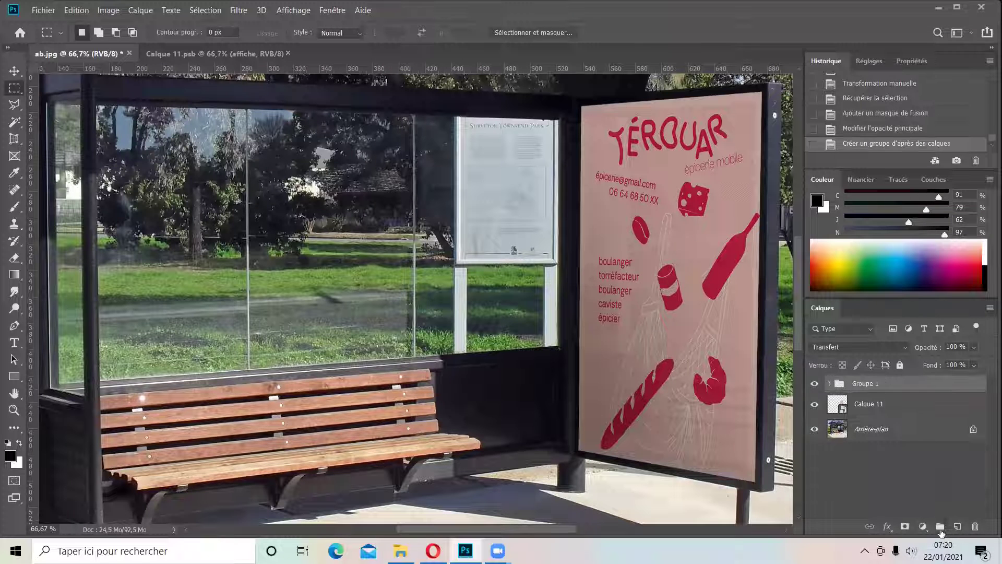
Compare the mockup with the original advertisement by hiding Groupe 1 and Calque 11, examine the panel's lower edge, and show both again
{"action": "left_click", "coordinate": [814, 385]}
{"action": "left_click", "coordinate": [815, 386]}
{"action": "left_click", "coordinate": [815, 385]}
{"action": "left_click", "coordinate": [814, 406]}
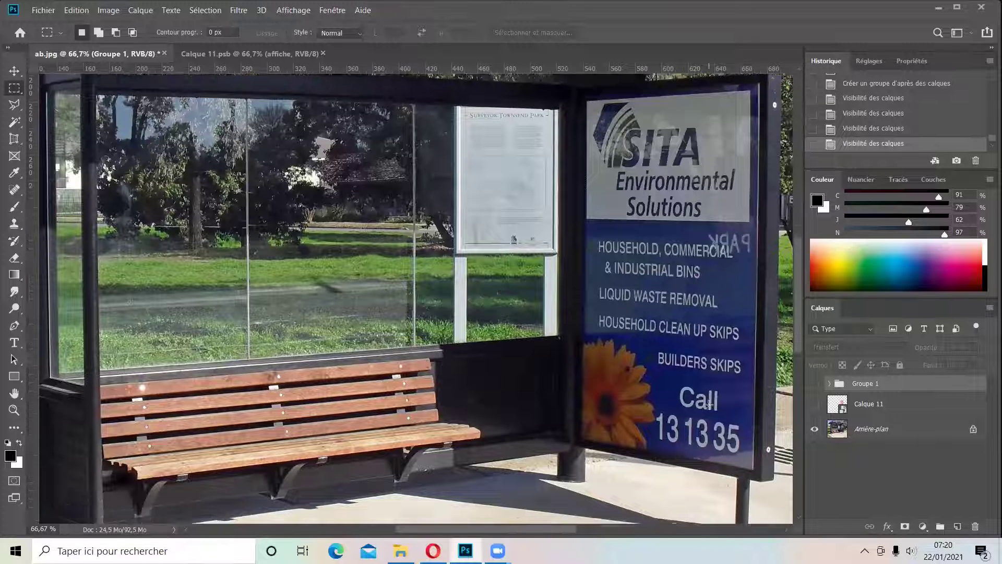
{"action": "scroll", "coordinate": [704, 396], "scroll_direction": "down", "scroll_amount": 3}
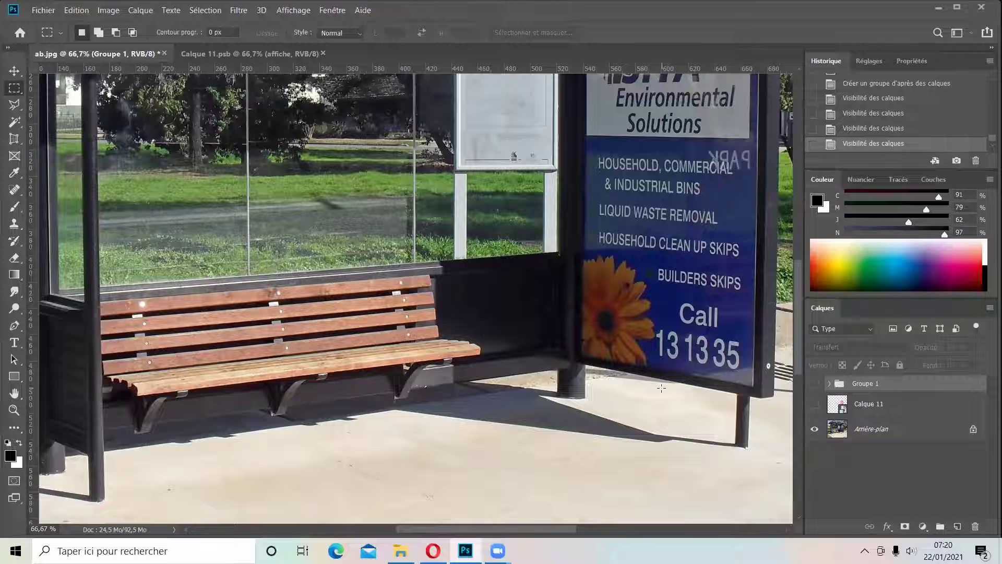
{"action": "scroll", "coordinate": [661, 388], "scroll_direction": "up", "scroll_amount": 3}
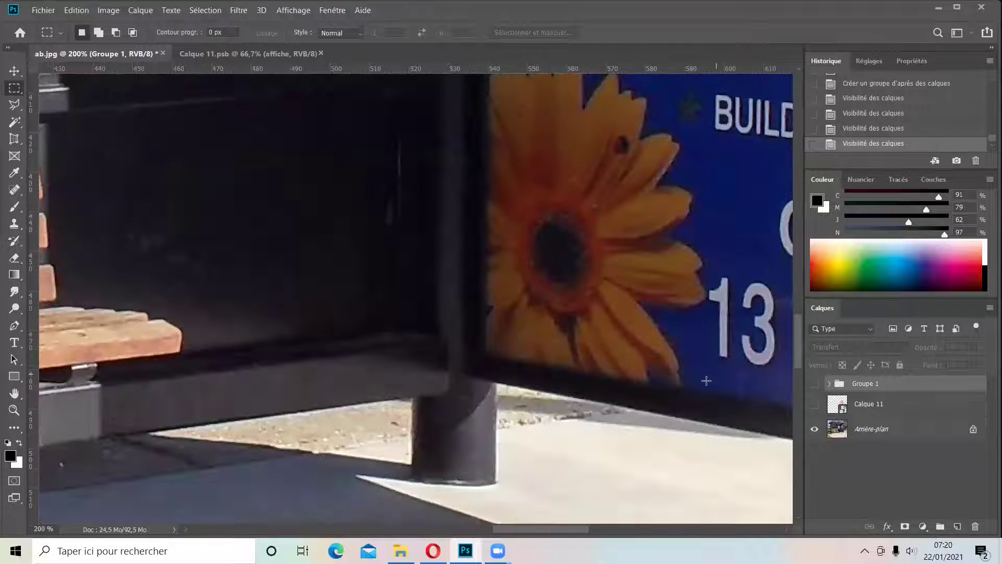
{"action": "left_click_drag", "start_coordinate": [718, 386], "coordinate": [383, 320]}
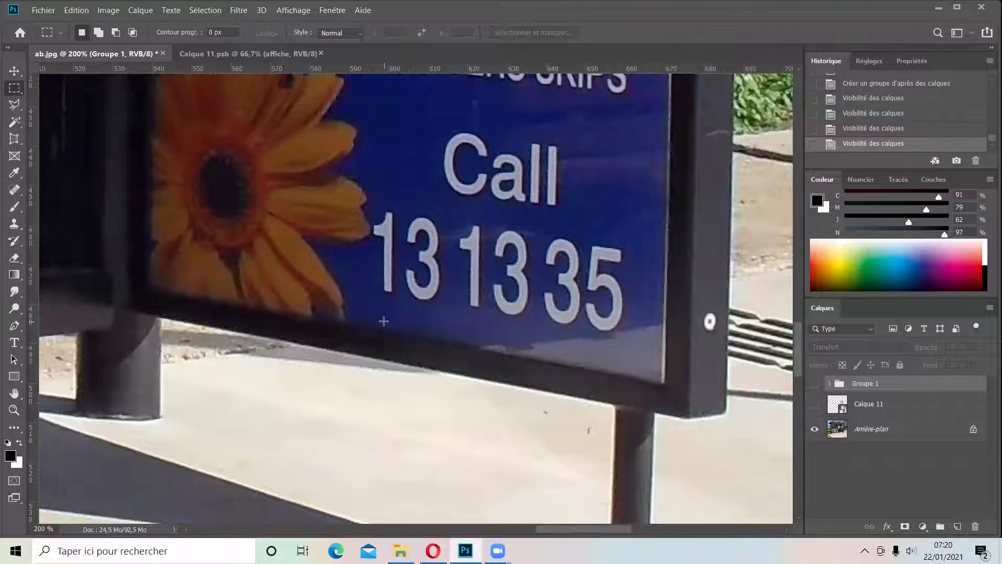
{"action": "scroll", "coordinate": [386, 326], "scroll_direction": "down", "scroll_amount": 4}
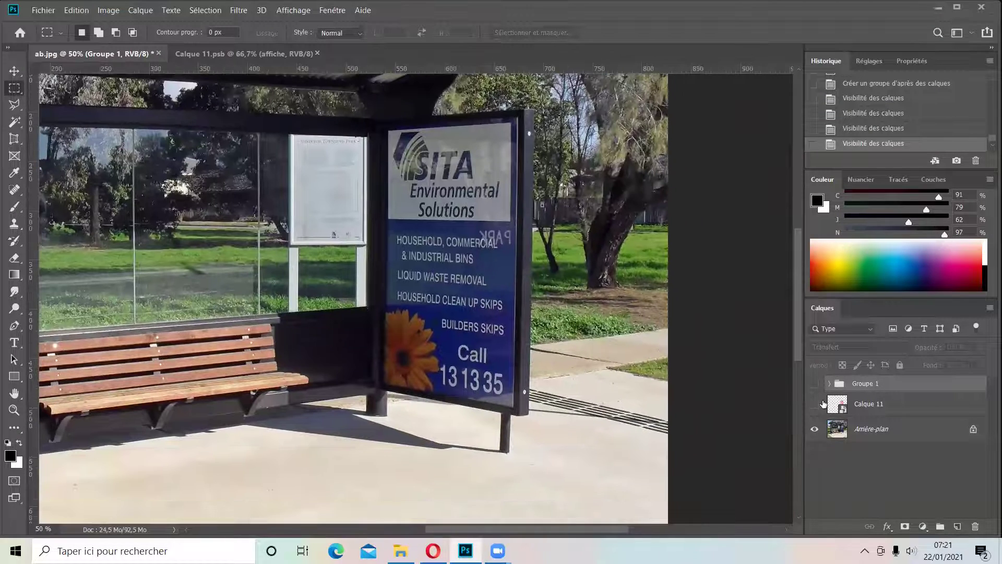
{"action": "left_click", "coordinate": [814, 383]}
Add a new layer above Calque 14 inside Groupe 1
{"action": "left_click", "coordinate": [830, 383]}
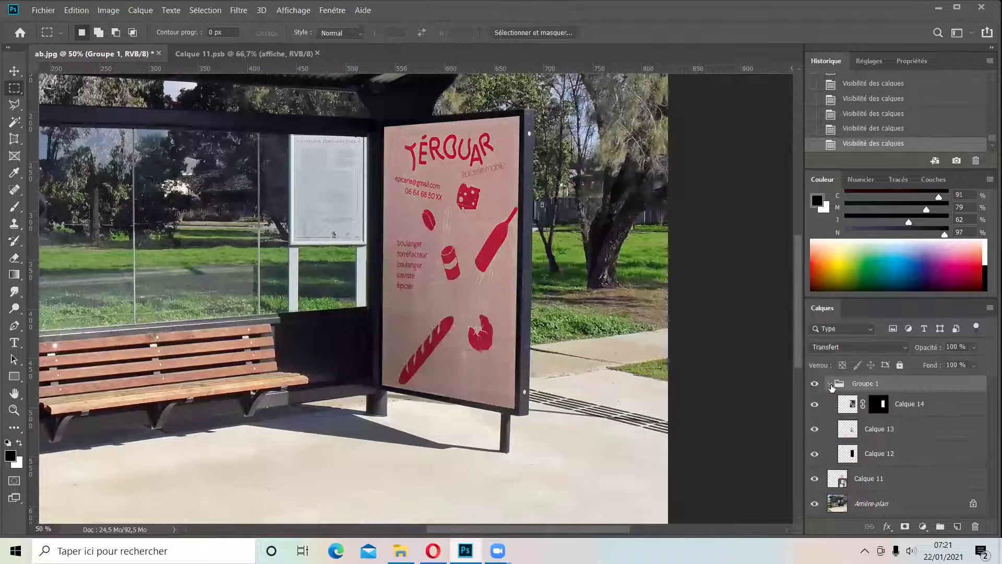
{"action": "left_click", "coordinate": [884, 419]}
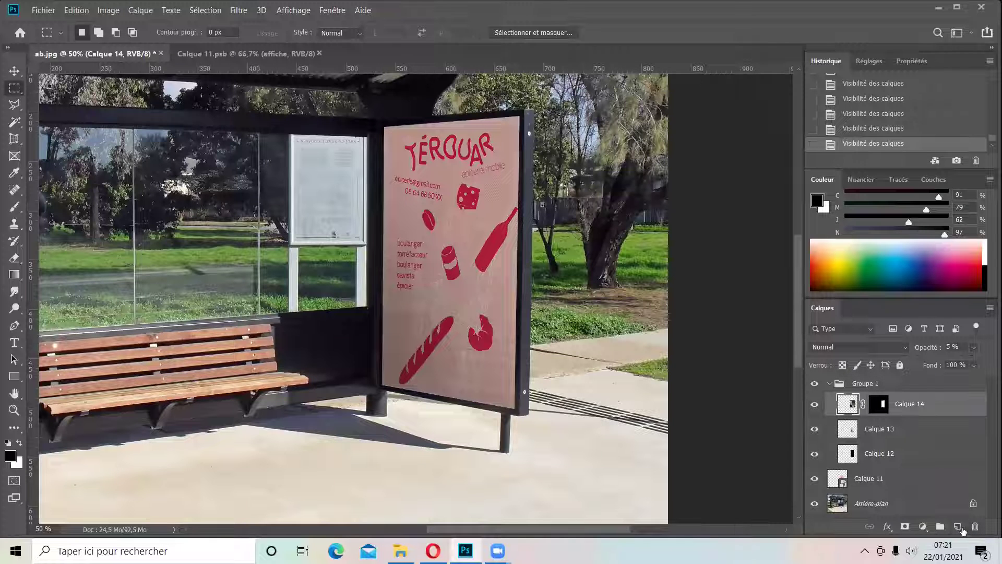
{"action": "left_click", "coordinate": [957, 526]}
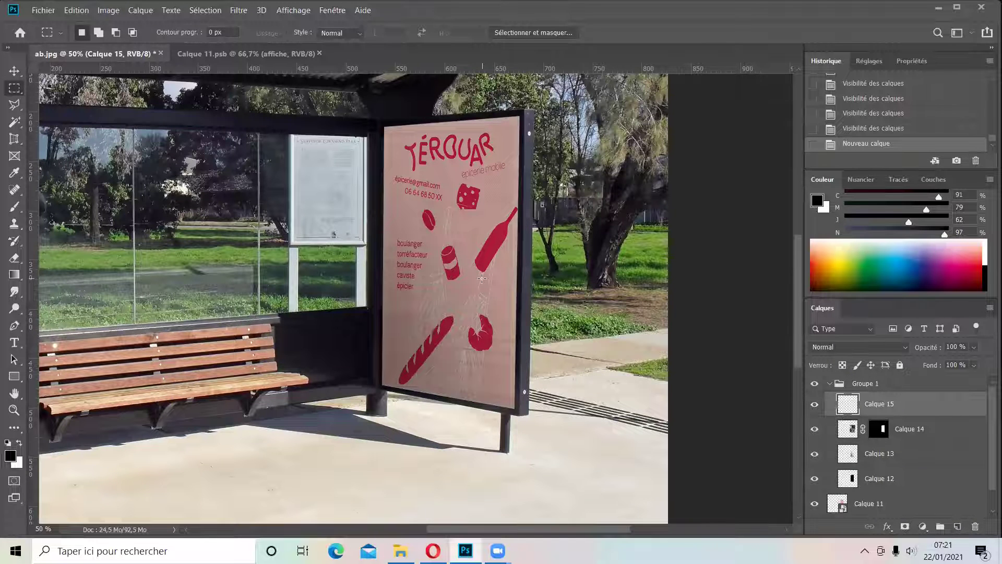
Set up the Brush tool with the soft round Arrondi flou tip at 102 px and 0 % hardness
{"action": "scroll", "coordinate": [487, 285], "scroll_direction": "up", "scroll_amount": 1}
{"action": "left_click_drag", "start_coordinate": [507, 207], "coordinate": [526, 241]}
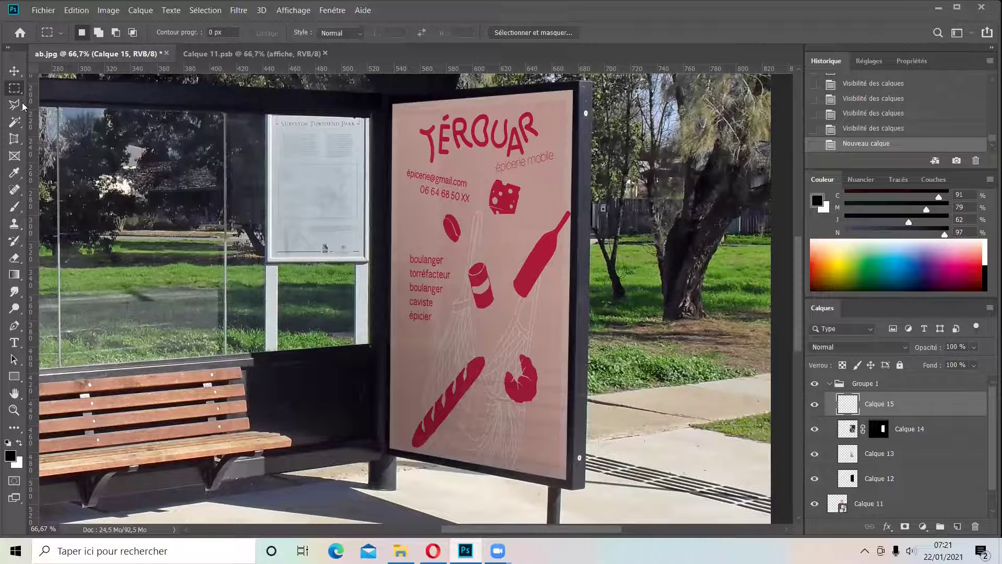
{"action": "left_click", "coordinate": [11, 209]}
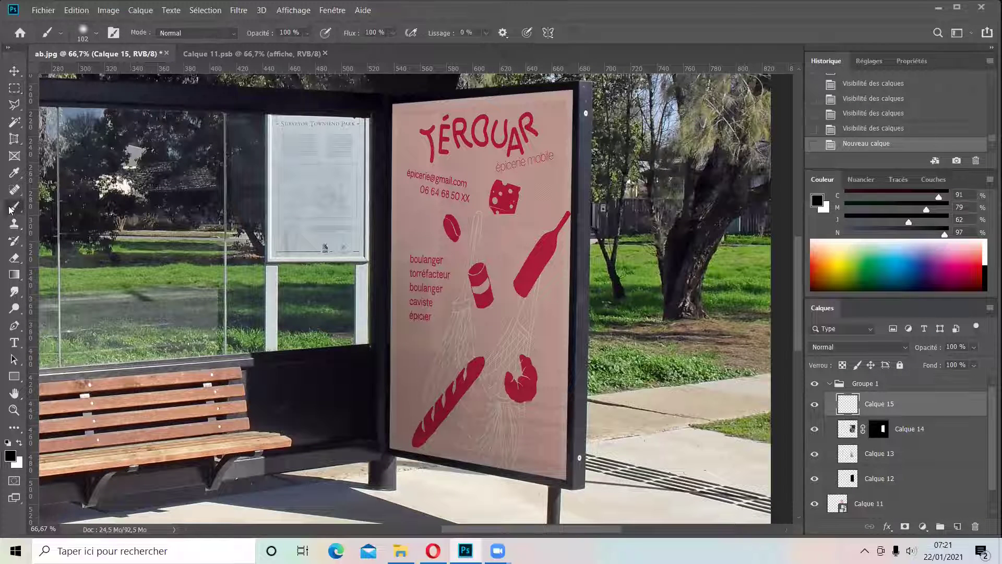
{"action": "left_click", "coordinate": [97, 34]}
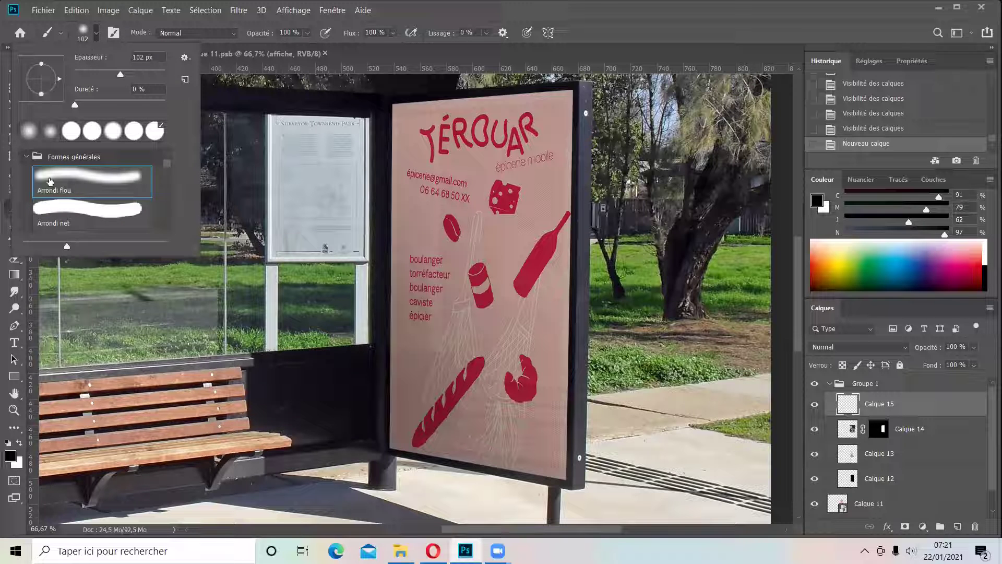
{"action": "left_click", "coordinate": [63, 179]}
Try a soft black brush stroke down the middle of the poster on Calque 15, and undo it
{"action": "mouse_move", "coordinate": [509, 154]}
{"action": "left_mouse_down"}
{"action": "mouse_move", "coordinate": [513, 257]}
{"action": "mouse_move", "coordinate": [483, 410]}
{"action": "left_mouse_up"}
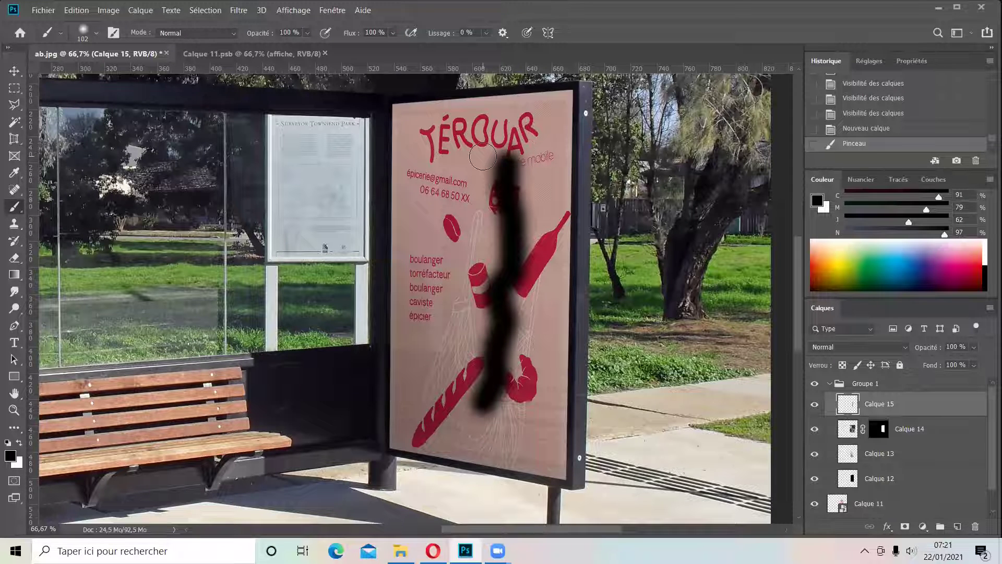
{"action": "key", "text": "ctrl+z"}
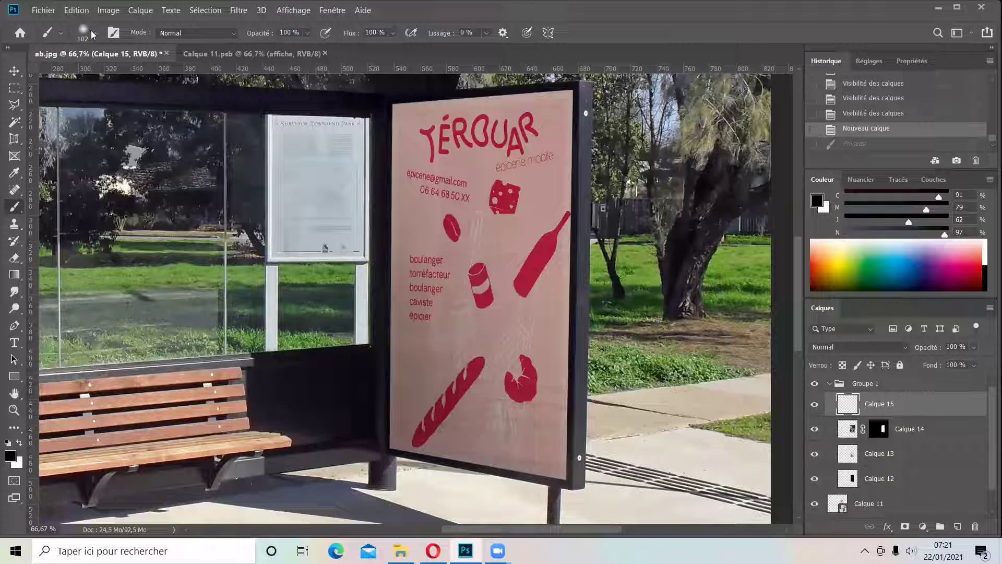
{"action": "left_click", "coordinate": [96, 33]}
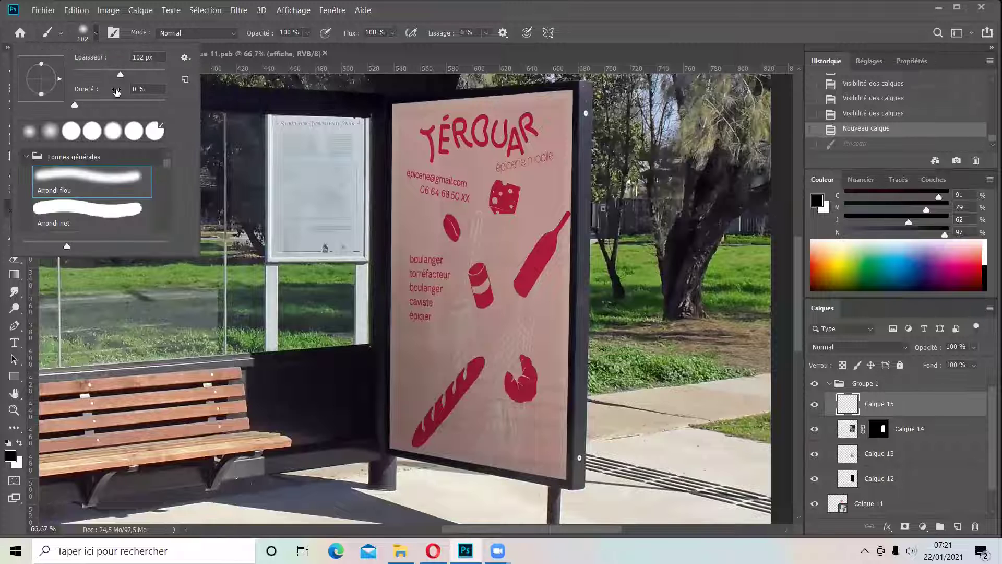
{"action": "left_click", "coordinate": [96, 38]}
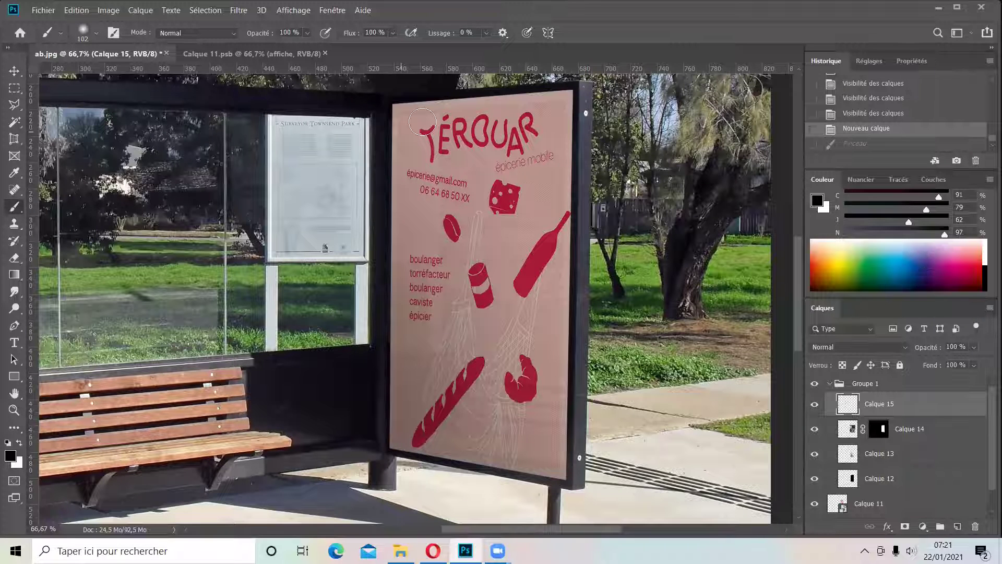
Paint soft black strokes along the right edge of the poster on Calque 15, keeping the layer at 100 % opacity
{"action": "scroll", "coordinate": [406, 152], "scroll_direction": "up", "scroll_amount": 2}
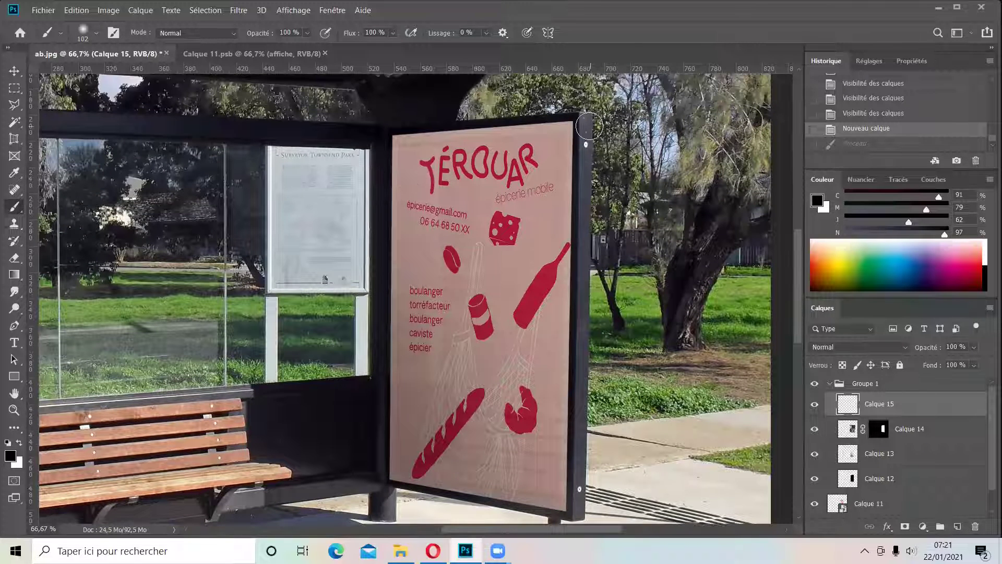
{"action": "mouse_move", "coordinate": [581, 115]}
{"action": "left_mouse_down"}
{"action": "mouse_move", "coordinate": [577, 519]}
{"action": "mouse_move", "coordinate": [575, 400]}
{"action": "mouse_move", "coordinate": [577, 421]}
{"action": "left_mouse_up"}
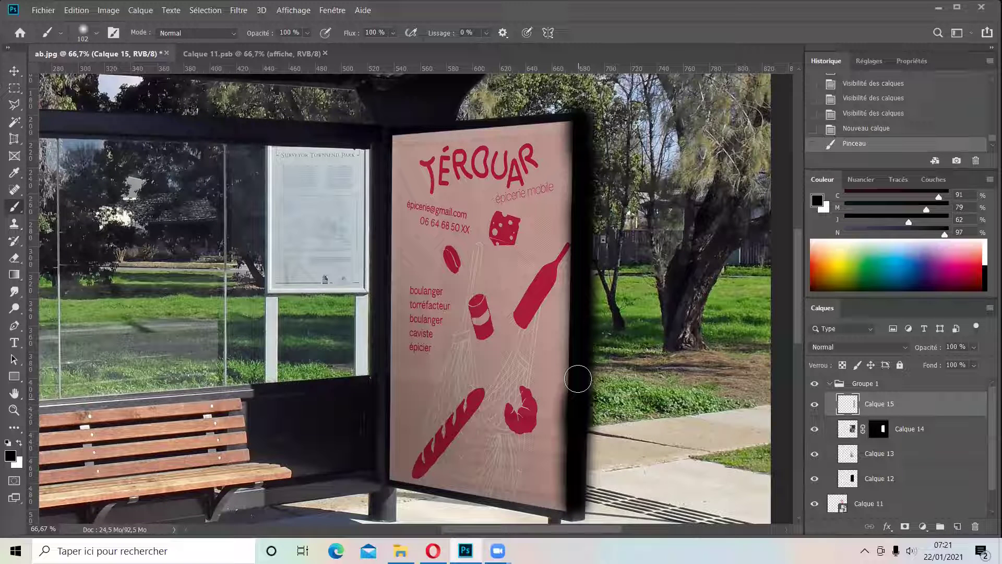
{"action": "left_click_drag", "start_coordinate": [578, 349], "coordinate": [585, 112]}
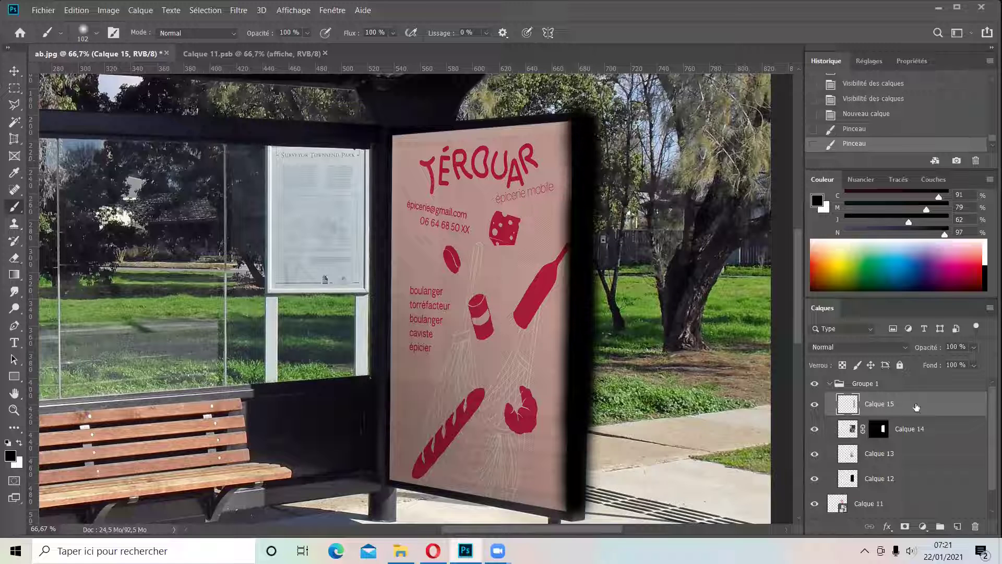
{"action": "left_click", "coordinate": [974, 348]}
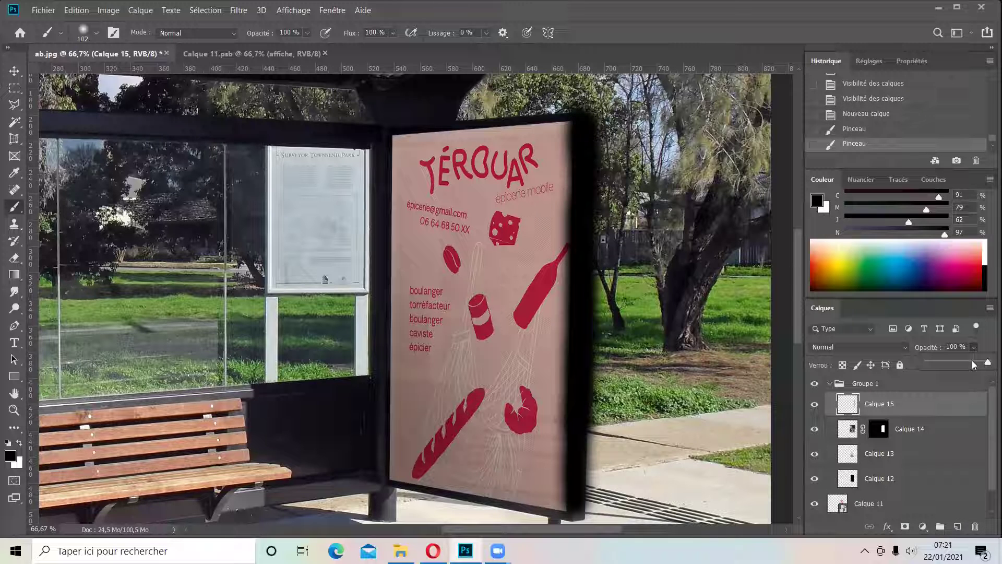
{"action": "left_click_drag", "start_coordinate": [955, 359], "coordinate": [986, 359]}
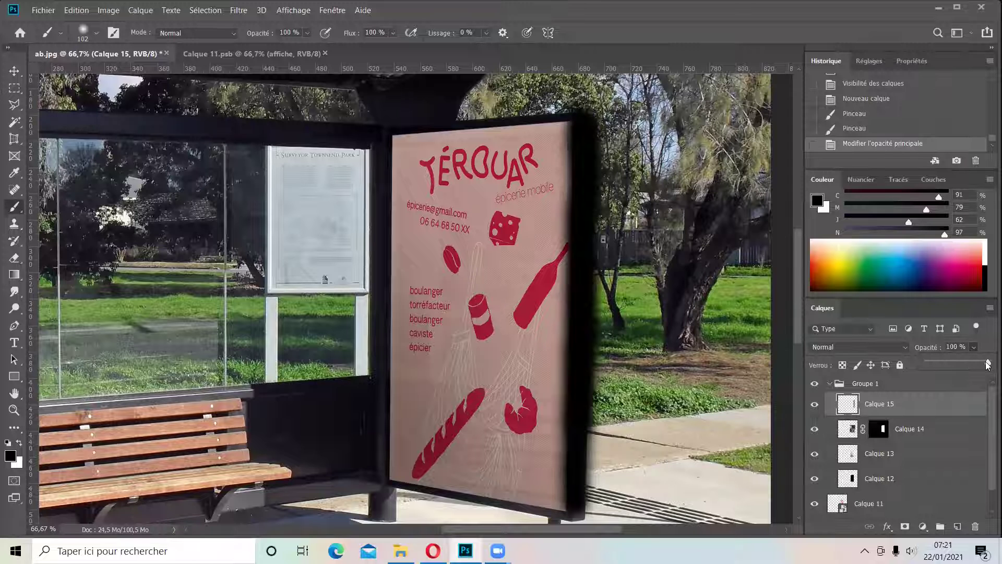
Paint soft black strokes along the bottom, left and top edges of the poster to complete the dark border on Calque 15
{"action": "scroll", "coordinate": [586, 327], "scroll_direction": "down", "scroll_amount": 3}
{"action": "mouse_move", "coordinate": [561, 432]}
{"action": "left_mouse_down"}
{"action": "mouse_move", "coordinate": [529, 418]}
{"action": "mouse_move", "coordinate": [372, 402]}
{"action": "mouse_move", "coordinate": [398, 408]}
{"action": "left_mouse_up"}
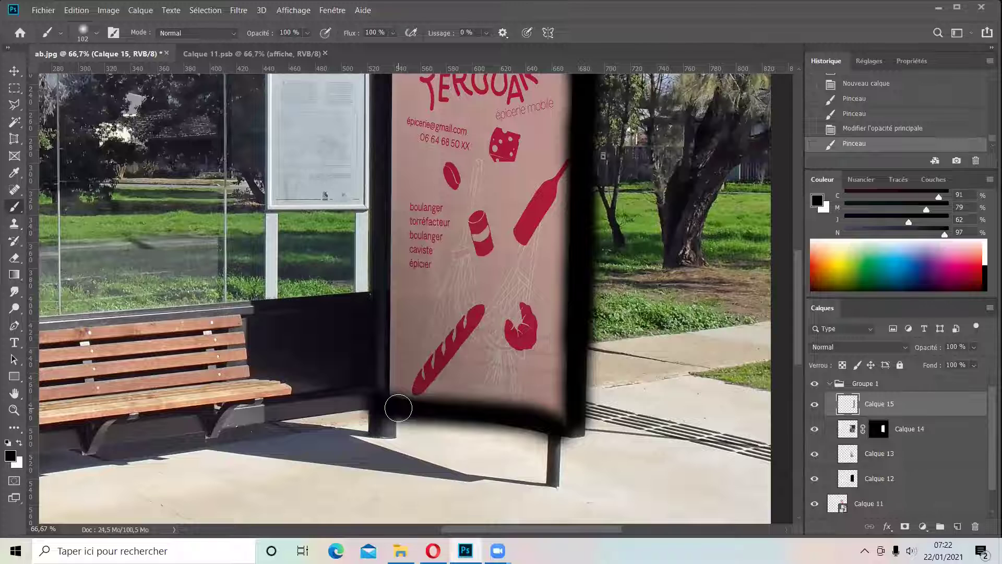
{"action": "key", "text": "ctrl+z"}
{"action": "mouse_move", "coordinate": [564, 436]}
{"action": "left_mouse_down"}
{"action": "mouse_move", "coordinate": [384, 404]}
{"action": "mouse_move", "coordinate": [427, 412]}
{"action": "left_mouse_up"}
{"action": "scroll", "coordinate": [386, 293], "scroll_direction": "up", "scroll_amount": 2}
{"action": "left_click_drag", "start_coordinate": [375, 222], "coordinate": [375, 315]}
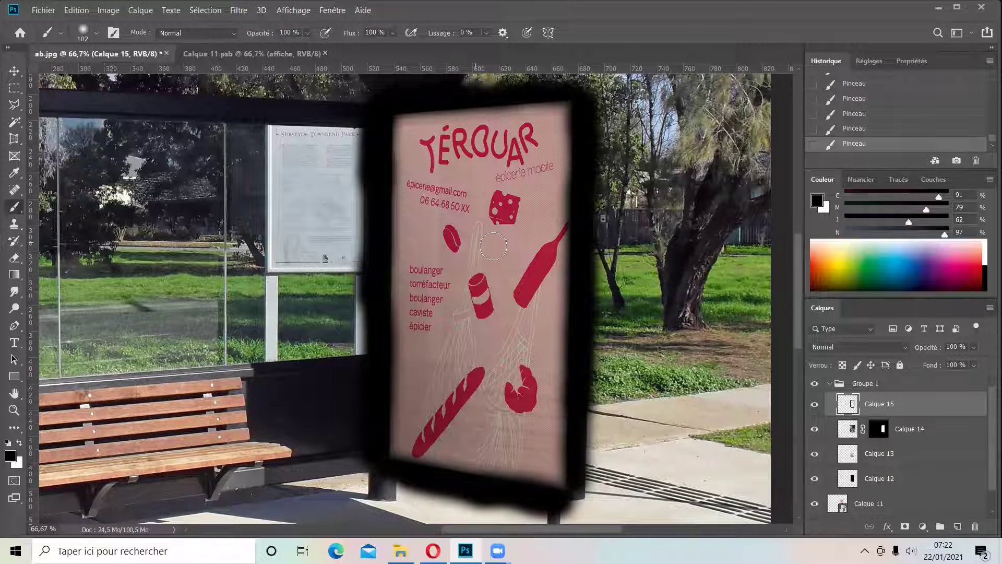
Load the poster outline of Calque 11 as a selection and use it to mask Calque 15
{"action": "scroll", "coordinate": [493, 235], "scroll_direction": "up", "scroll_amount": 1}
{"action": "scroll", "coordinate": [857, 418], "scroll_direction": "down", "scroll_amount": 1}
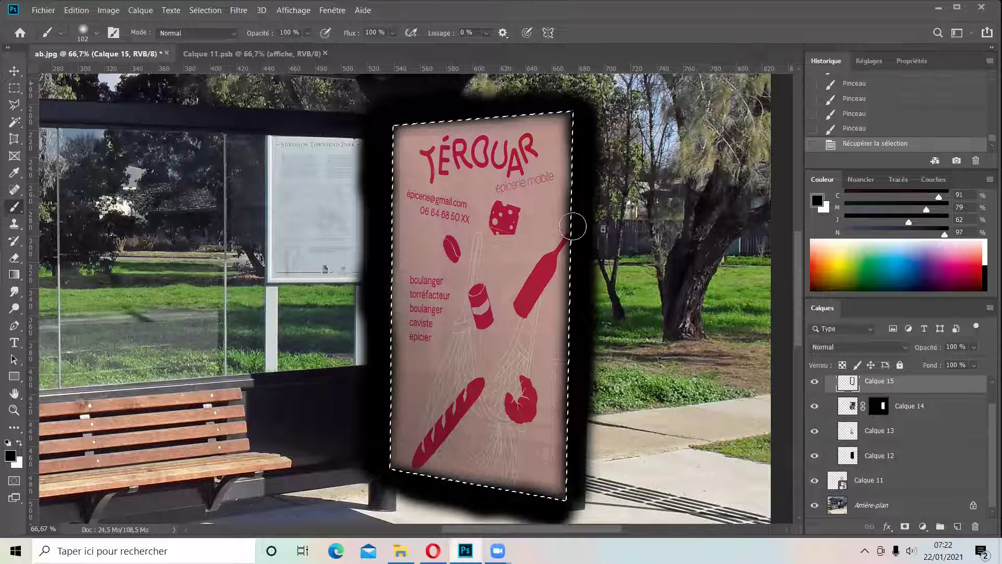
{"action": "scroll", "coordinate": [908, 409], "scroll_direction": "up", "scroll_amount": 1}
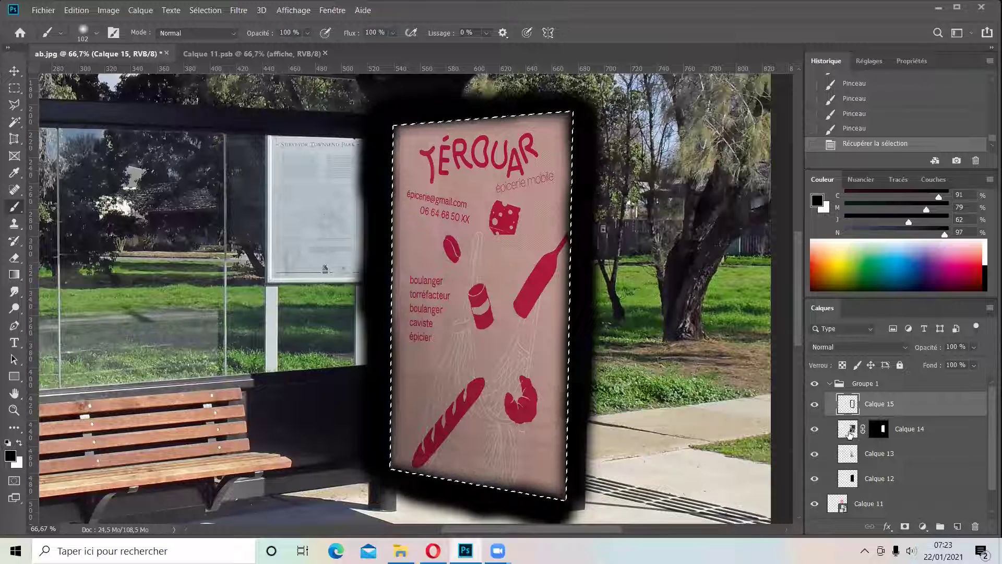
{"action": "left_click", "coordinate": [906, 526]}
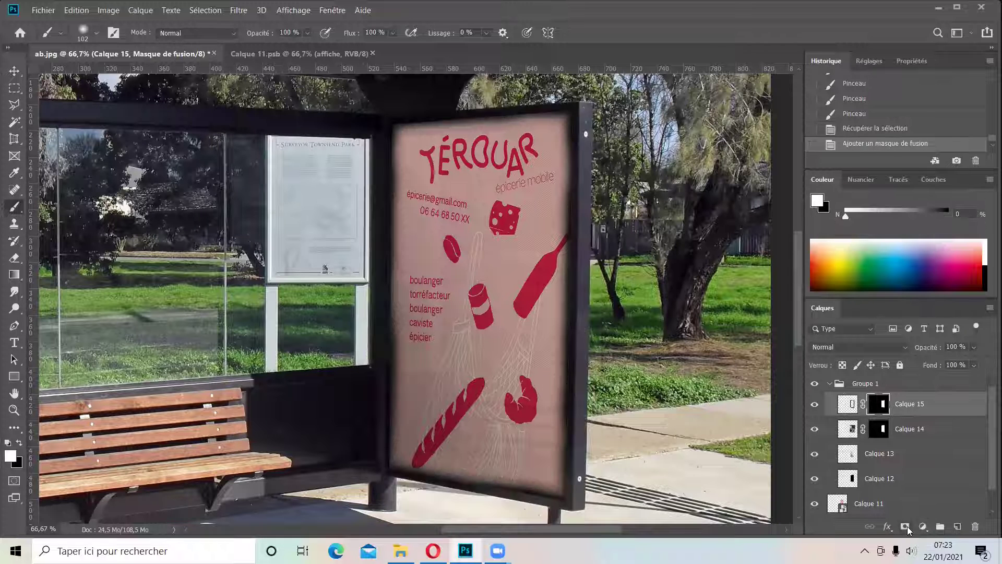
Lower the opacity of Calque 15 to 45 % and check the edge shadow against the whole bus shelter
{"action": "left_click", "coordinate": [973, 348]}
{"action": "left_click_drag", "start_coordinate": [988, 364], "coordinate": [963, 361]}
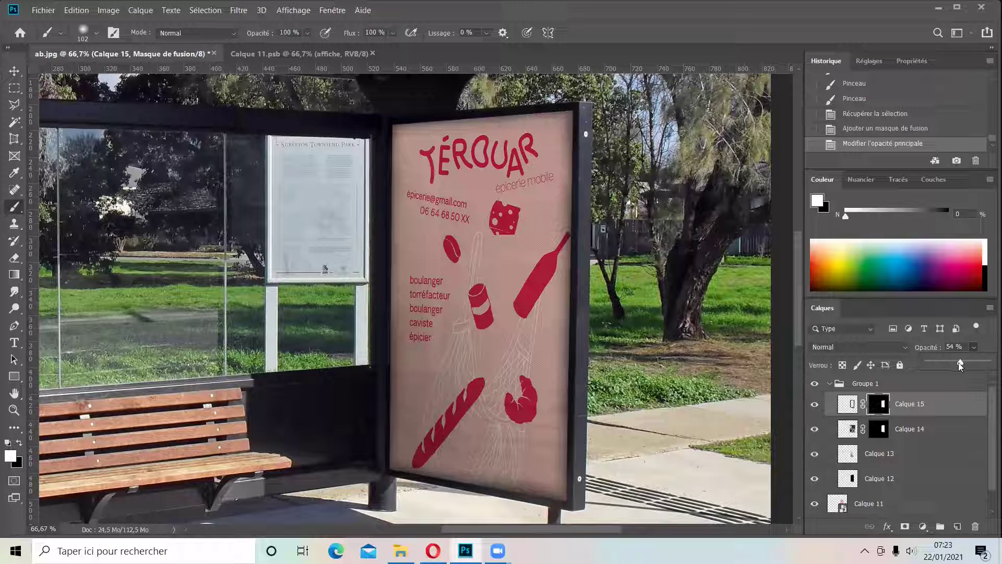
{"action": "left_click_drag", "start_coordinate": [955, 364], "coordinate": [953, 364]}
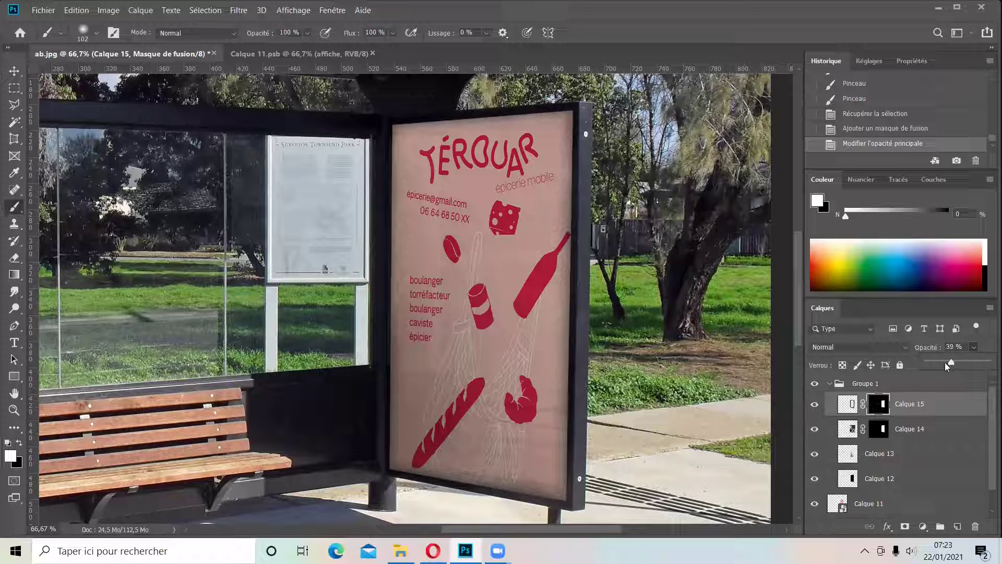
{"action": "left_click_drag", "start_coordinate": [944, 363], "coordinate": [949, 365]}
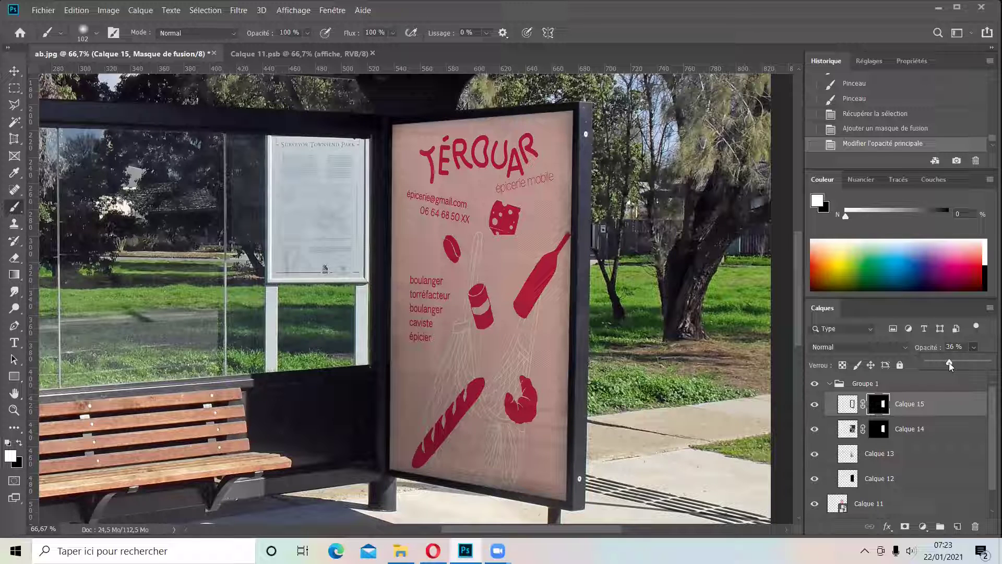
{"action": "scroll", "coordinate": [706, 377], "scroll_direction": "down", "scroll_amount": 1}
{"action": "scroll", "coordinate": [706, 377], "scroll_direction": "up", "scroll_amount": 1}
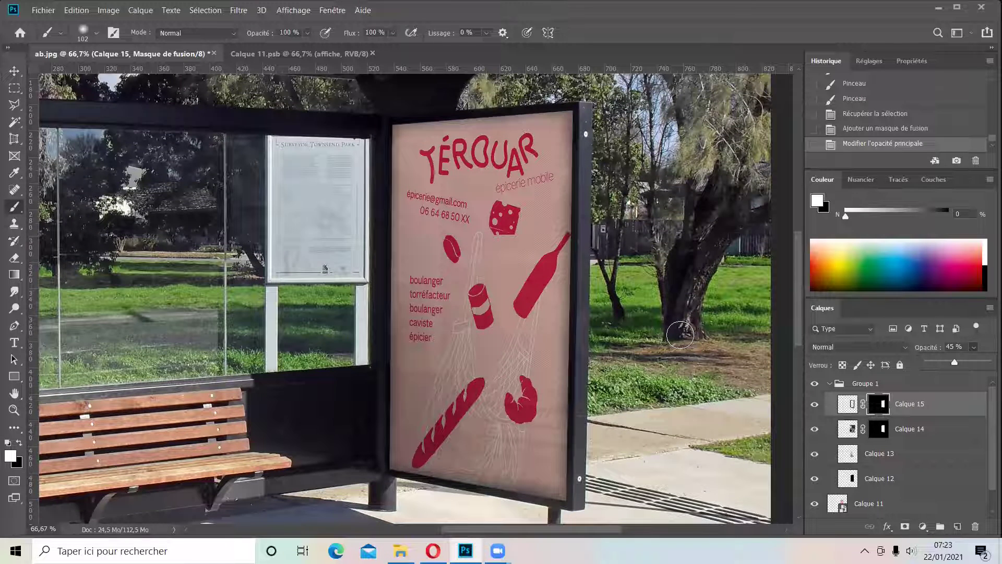
{"action": "key", "text": "ctrl+minus"}
{"action": "key", "text": "ctrl+minus"}
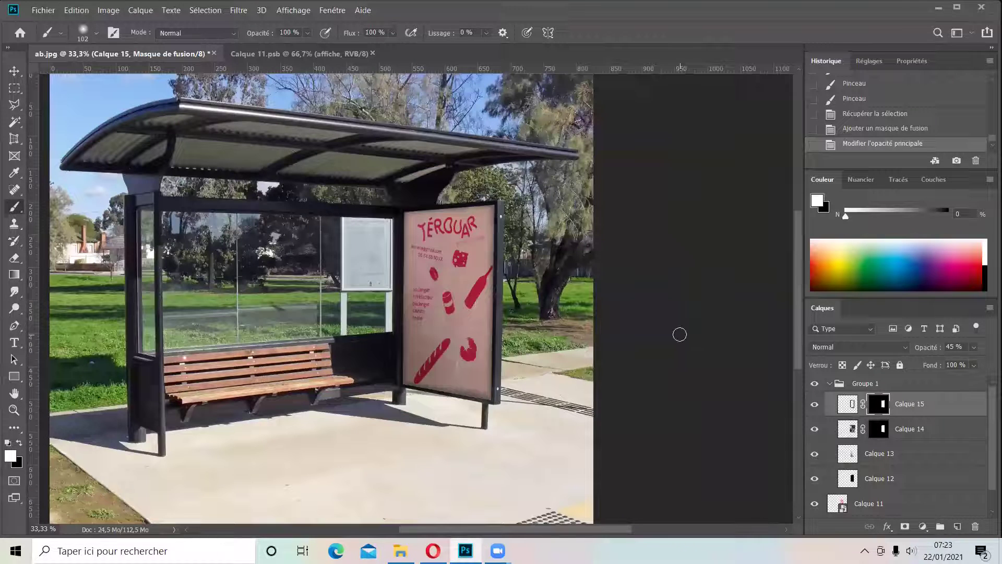
{"action": "mouse_move", "coordinate": [507, 341]}
{"action": "left_mouse_down"}
{"action": "mouse_move", "coordinate": [577, 342]}
{"action": "mouse_move", "coordinate": [610, 379]}
{"action": "mouse_move", "coordinate": [626, 347]}
{"action": "mouse_move", "coordinate": [614, 338]}
{"action": "left_mouse_up"}
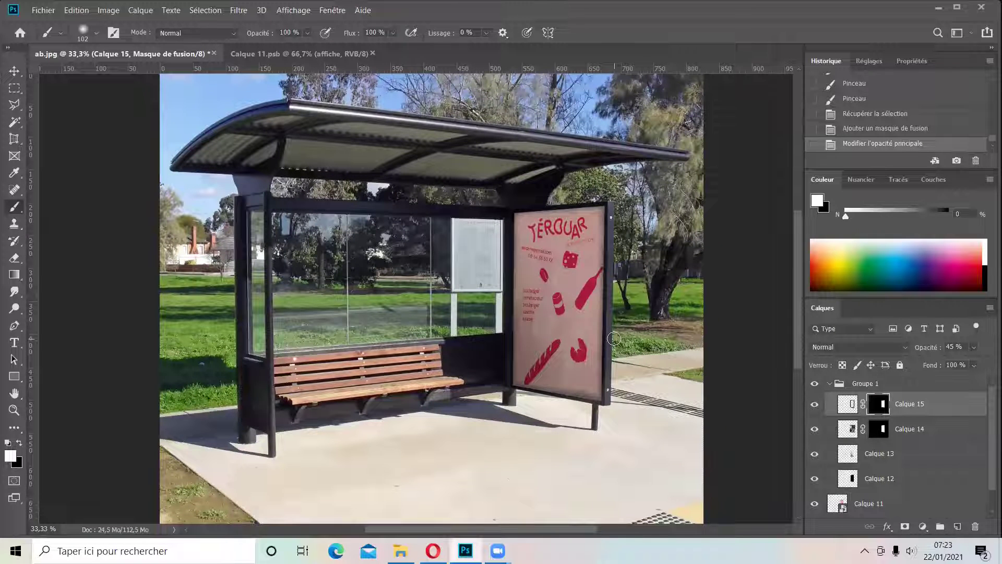